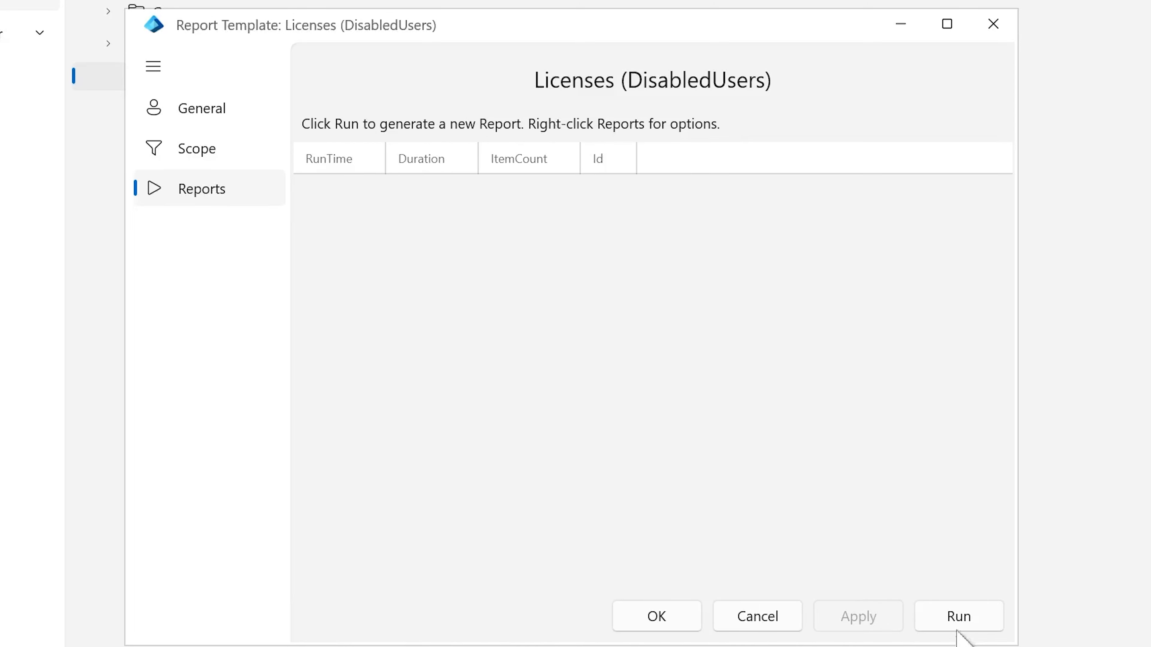
- Run the Licenses (DisabledUsers) report, open its results and widen the results window to fit the Licenses column
click(961, 617)
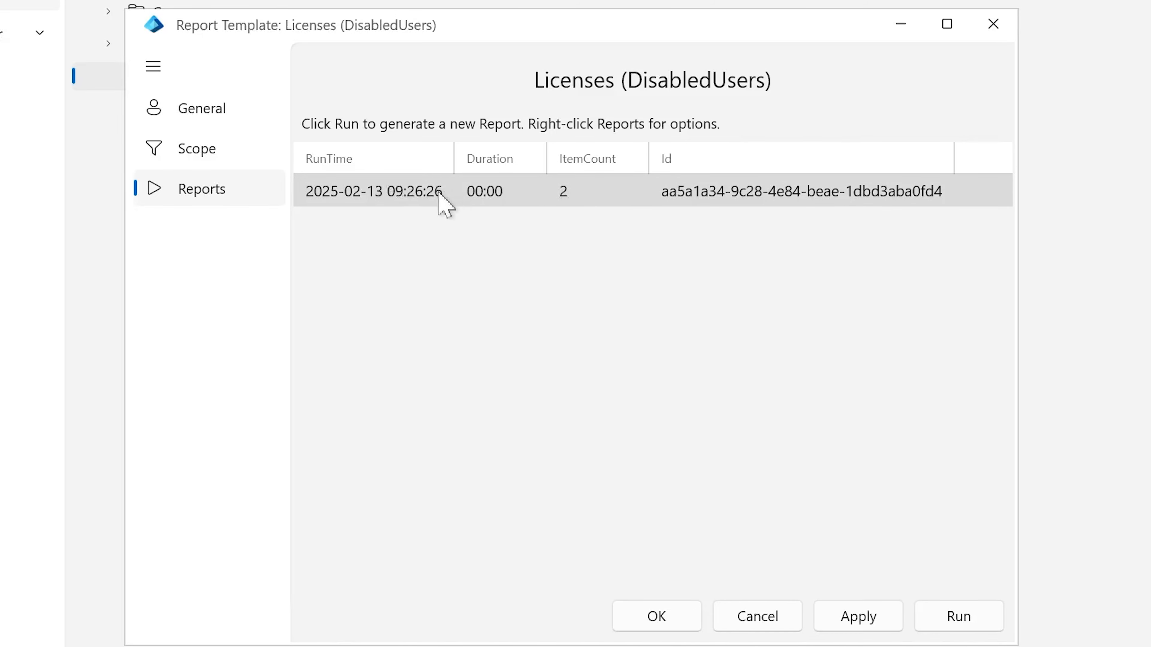
double_click(412, 193)
drag(765, 174, 403, 8)
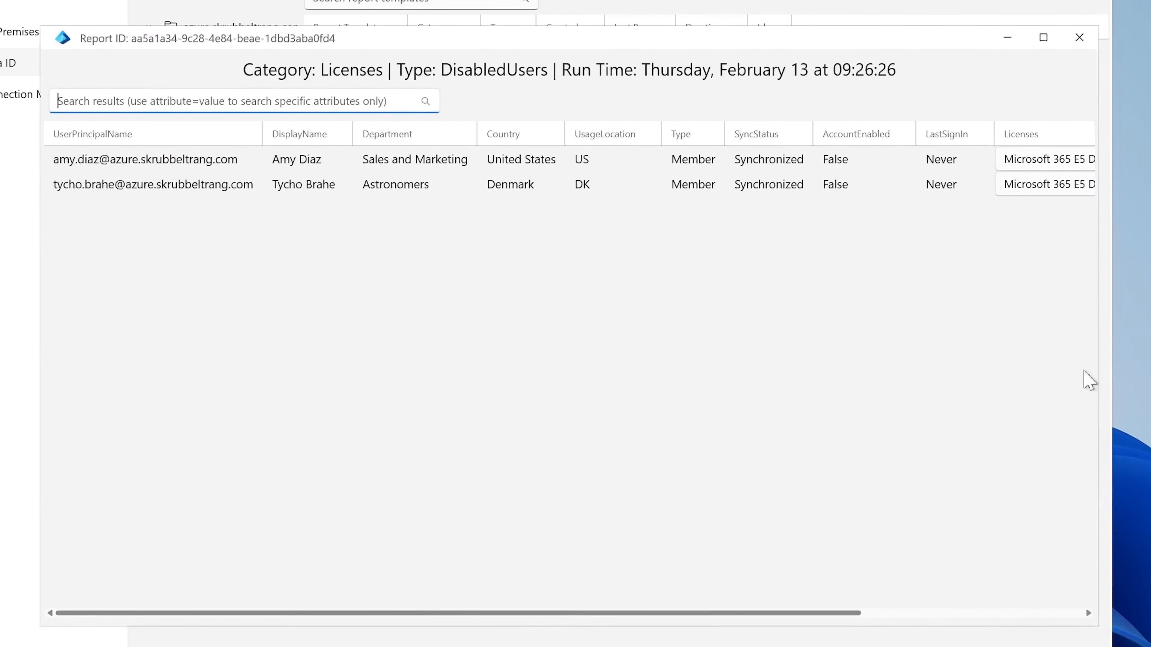
drag(1106, 367, 1150, 366)
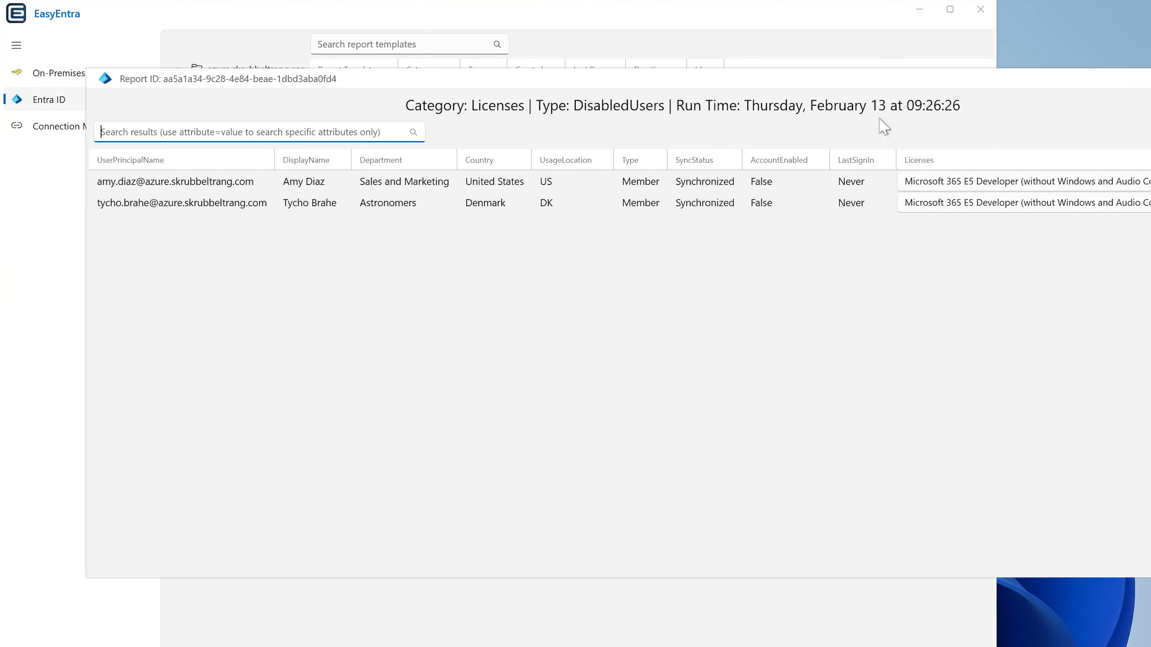
drag(835, 83, 749, 85)
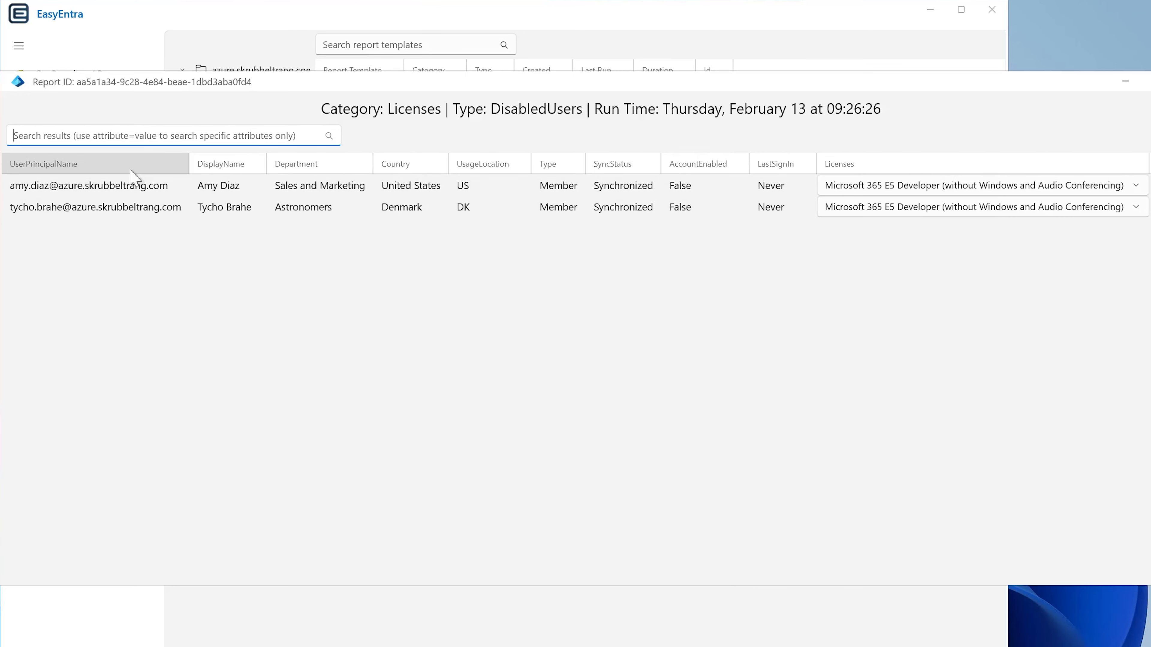
- Copy all user rows of the report results and paste them into a Notepad document
click(125, 194)
key(ctrl+a)
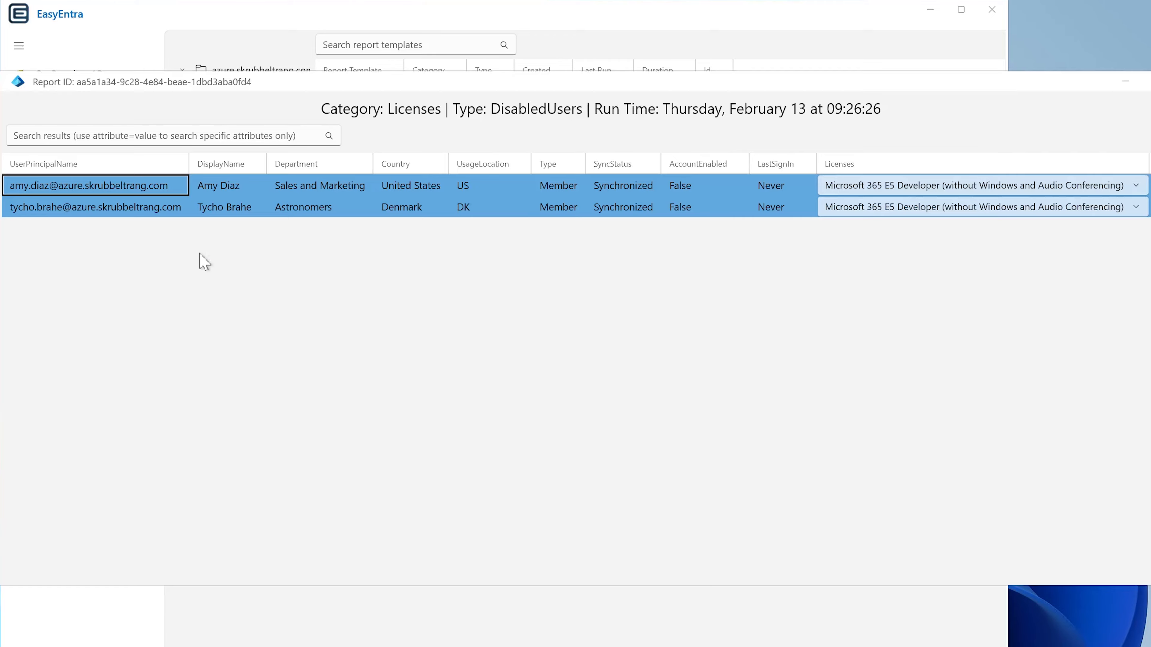
key(ctrl+v)
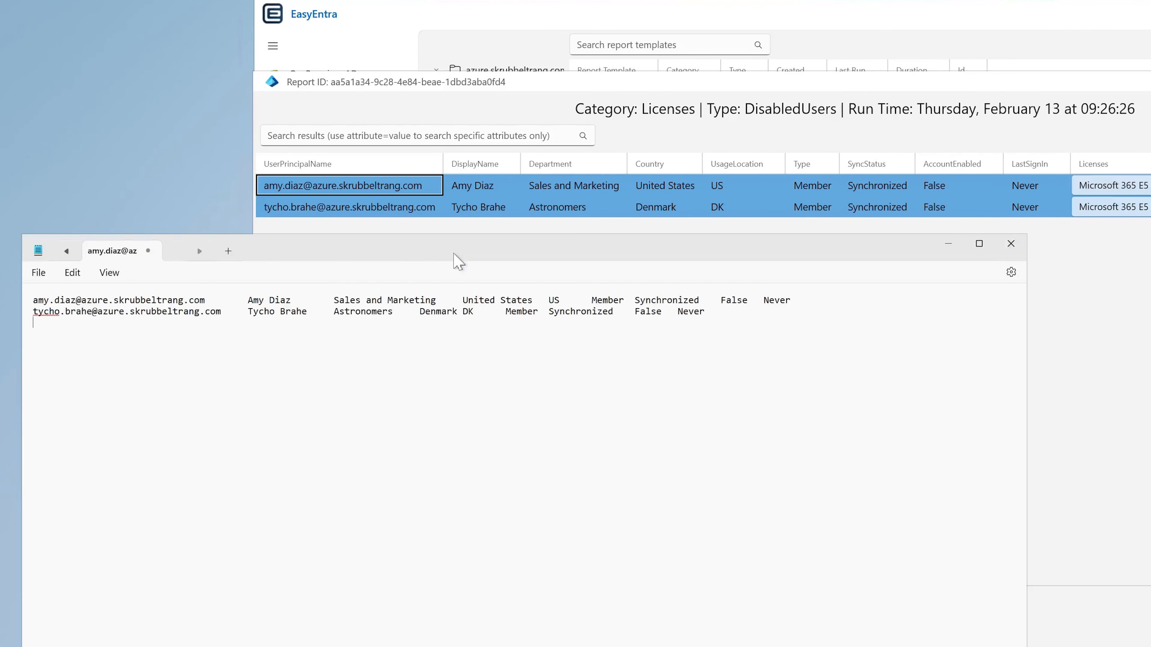
- In the first listed user's properties, remove the Microsoft 365 E5 Developer license with all its service plans and save
click(356, 190)
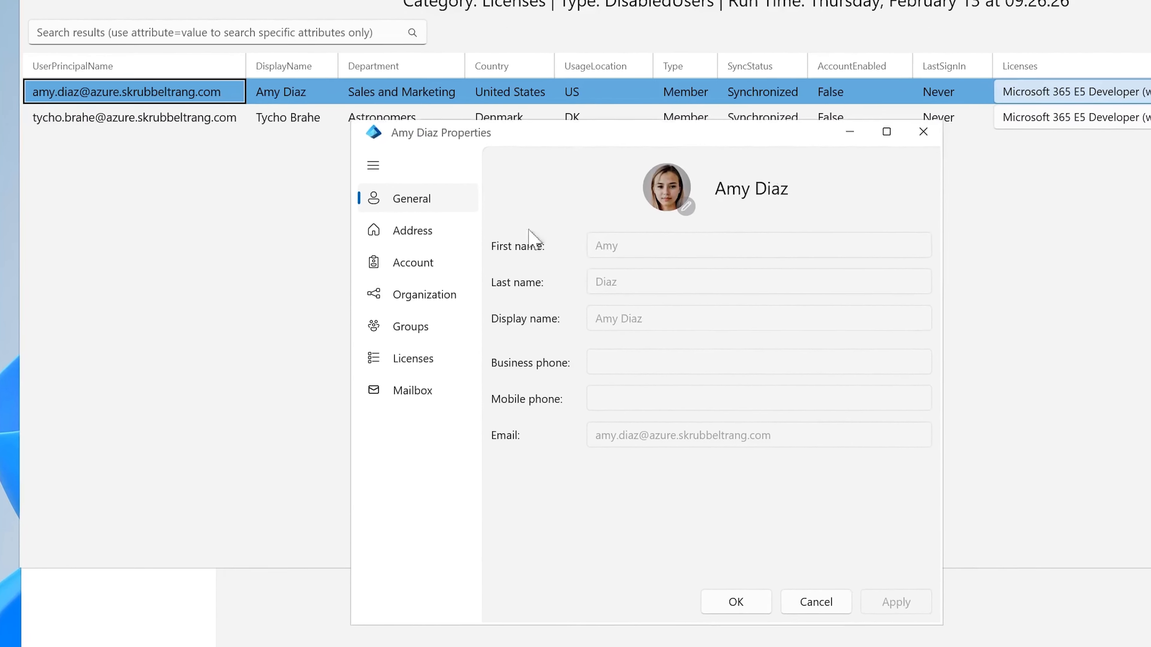
click(419, 359)
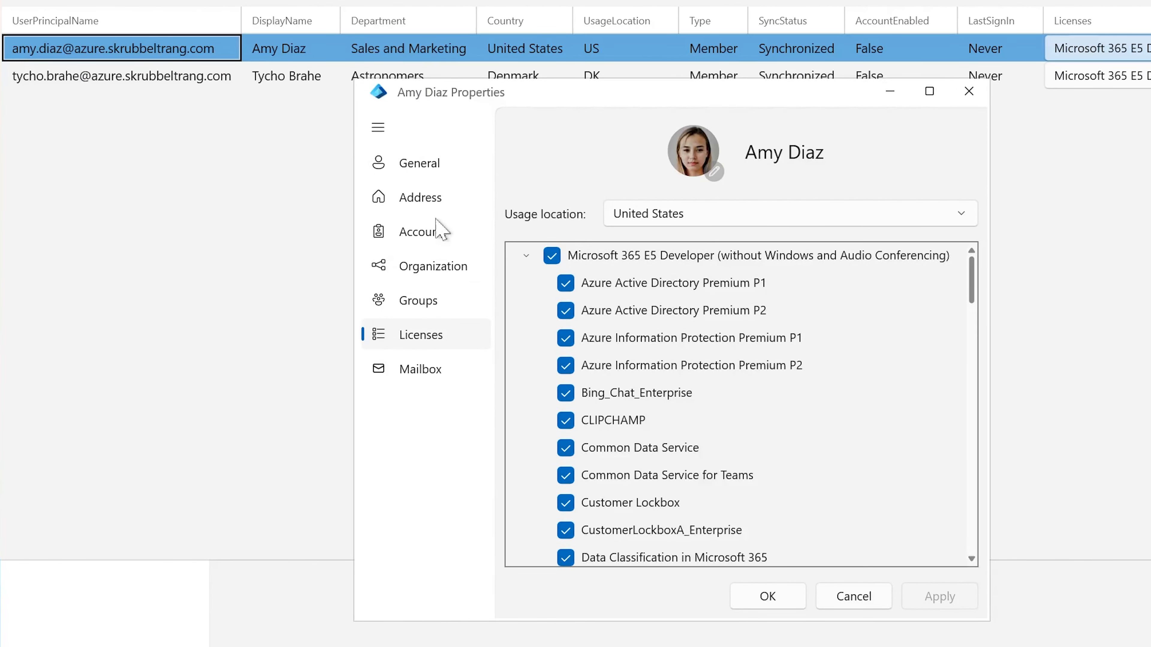
click(436, 230)
click(419, 376)
click(421, 334)
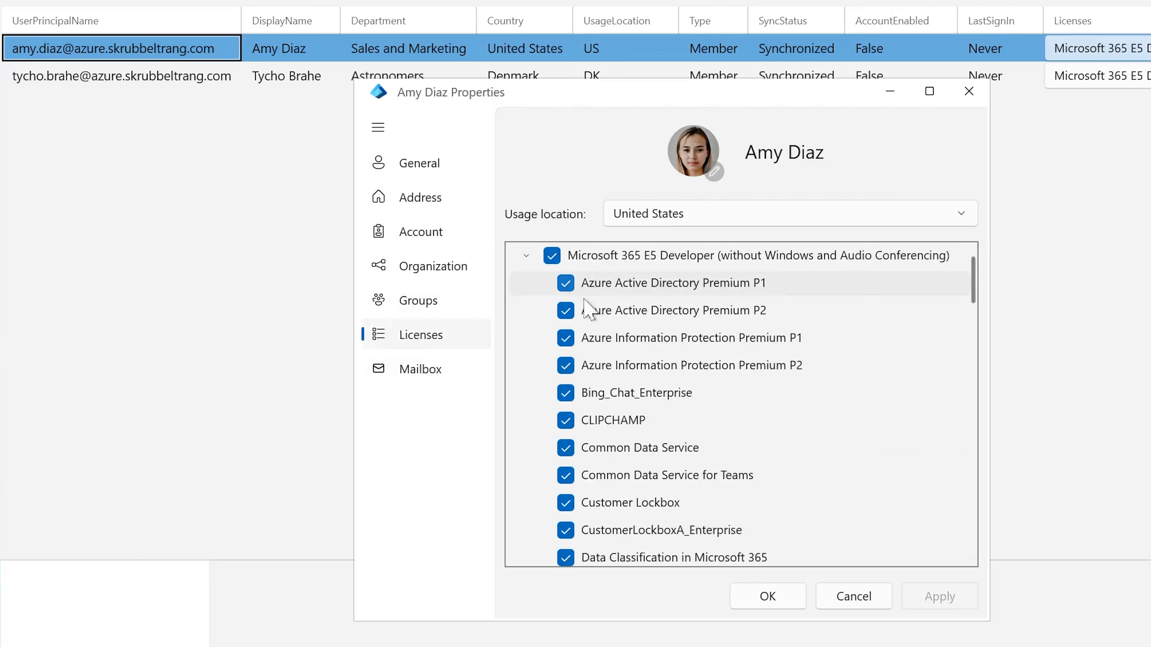
click(551, 255)
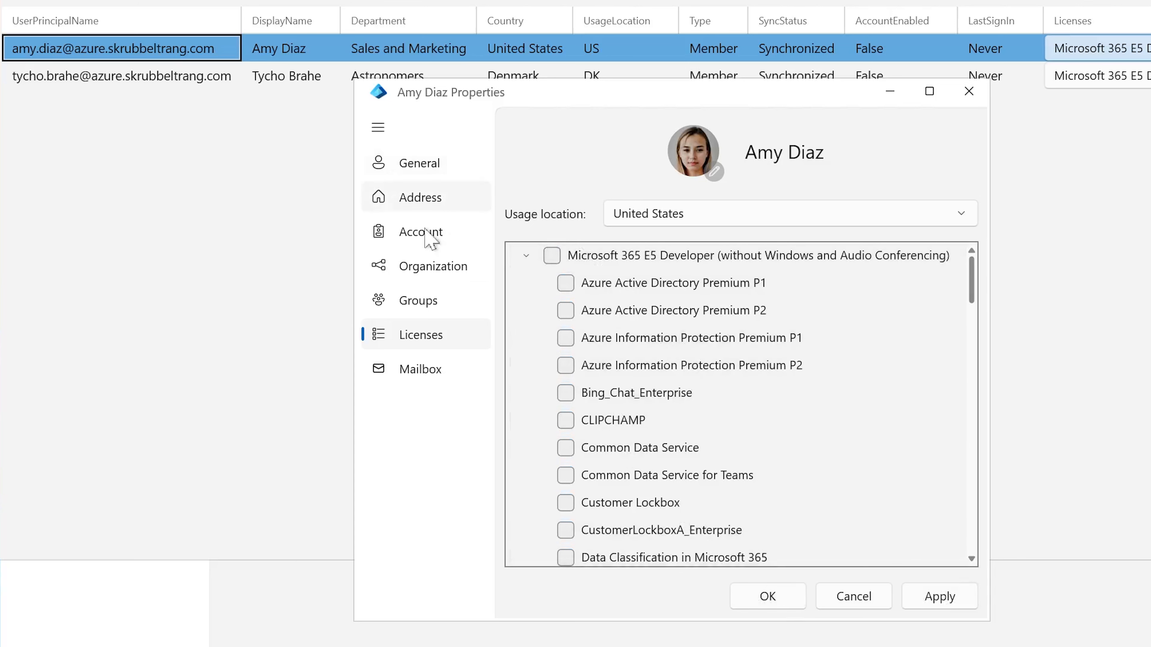
click(780, 603)
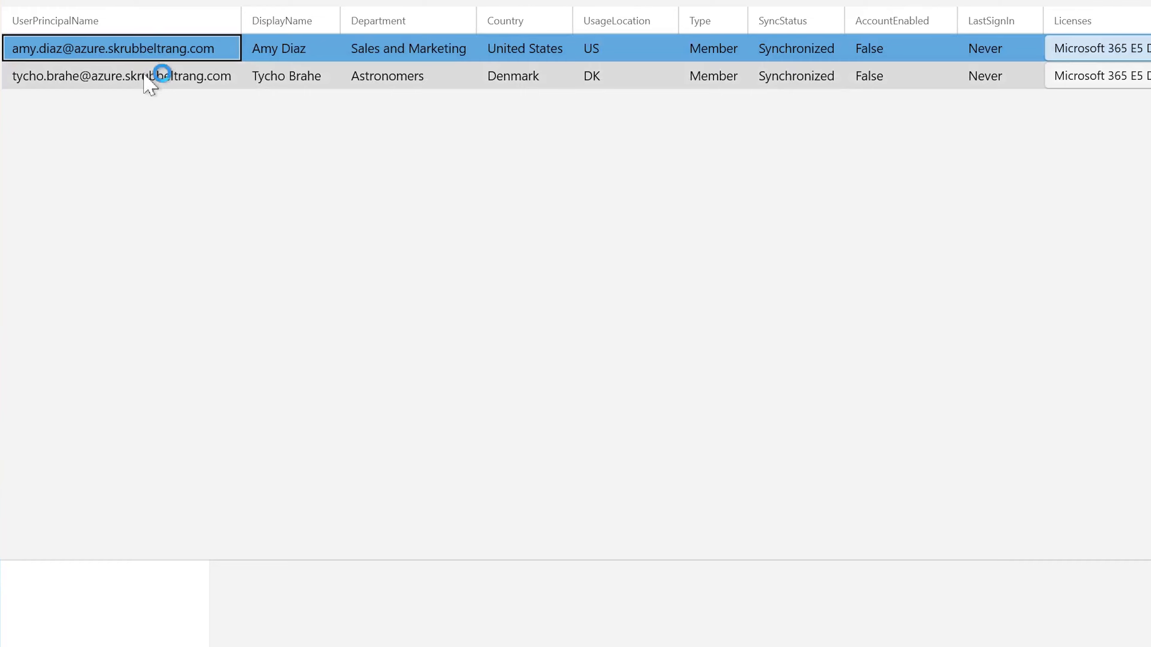
- Remove the Microsoft 365 E5 Developer license from both users in the report at once through their shared properties
ctrl+click(145, 75)
right_click(170, 72)
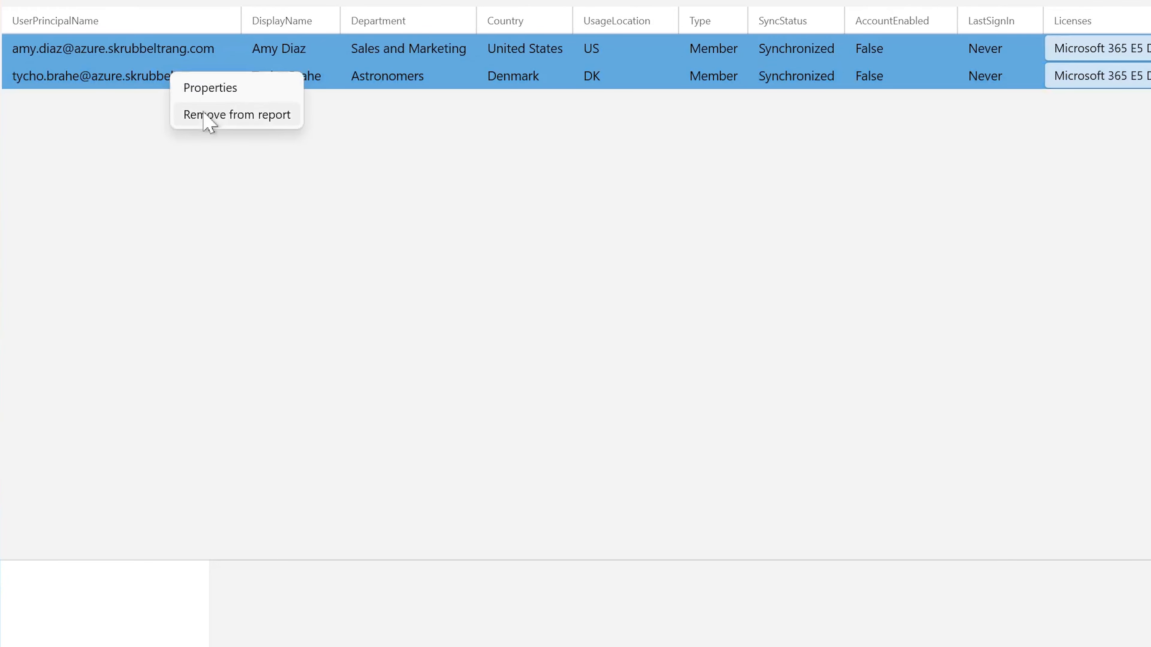
click(213, 88)
click(474, 361)
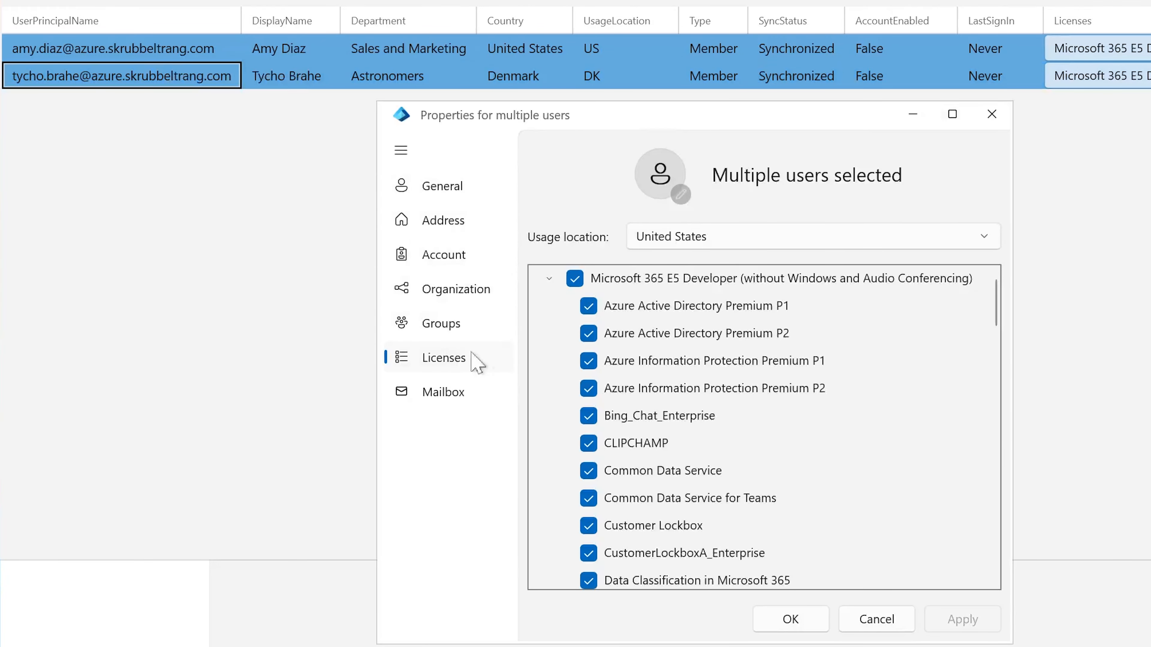
click(575, 277)
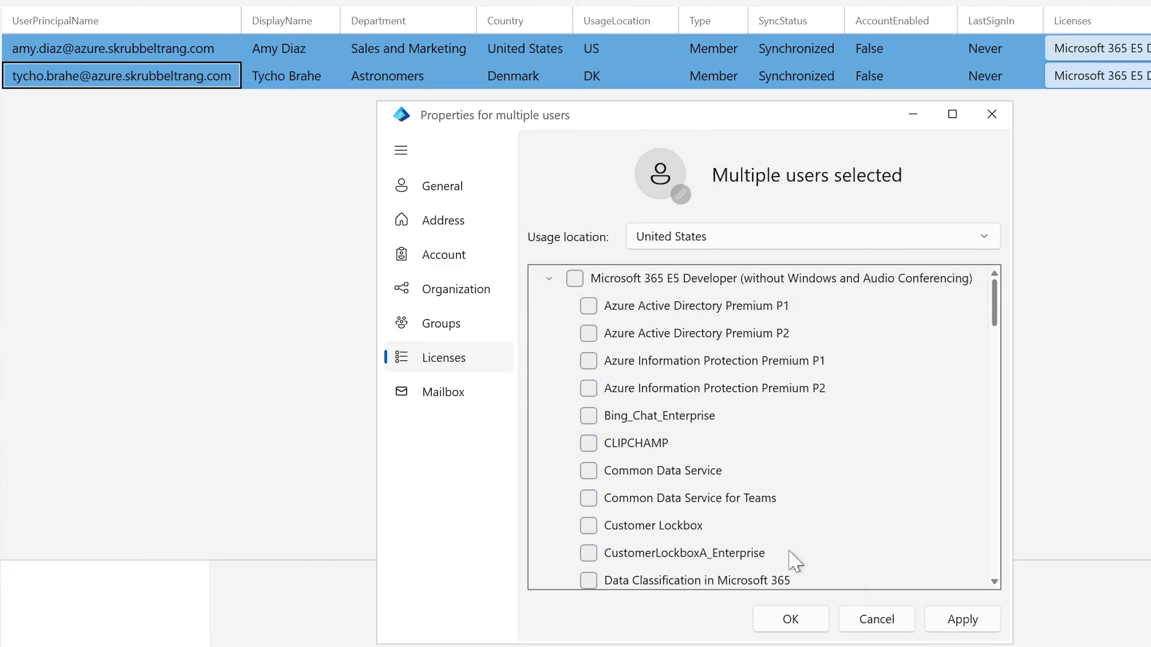
click(791, 619)
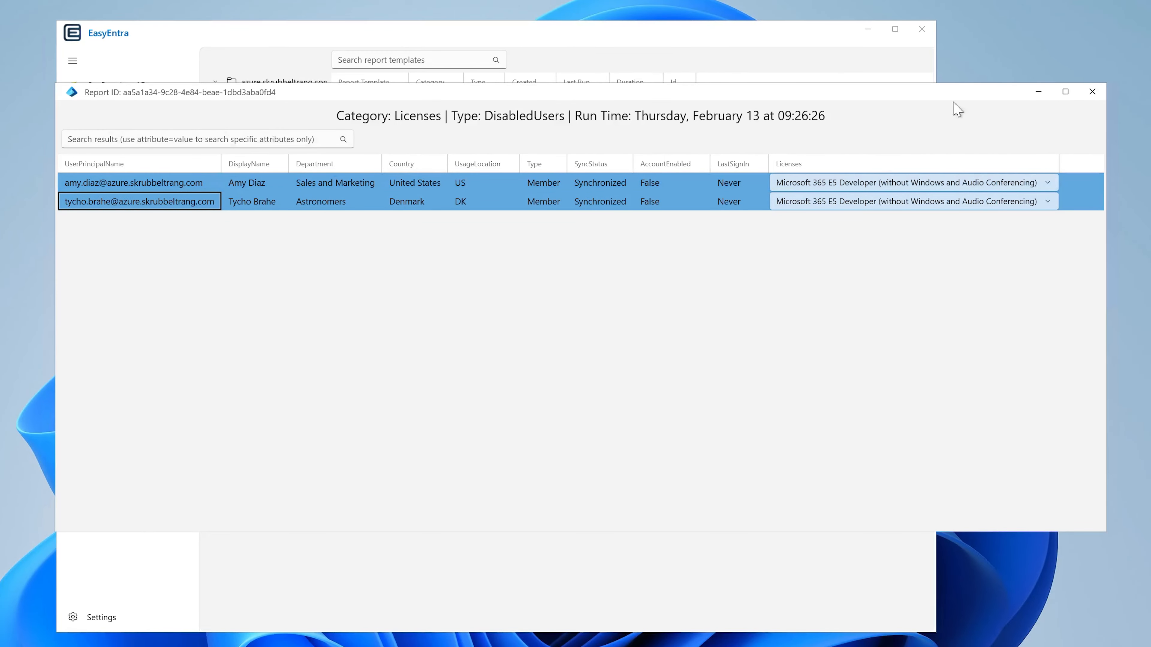
- Reopen the disabled users report, remove both users from it, and close the report and its template
click(1092, 92)
double_click(385, 233)
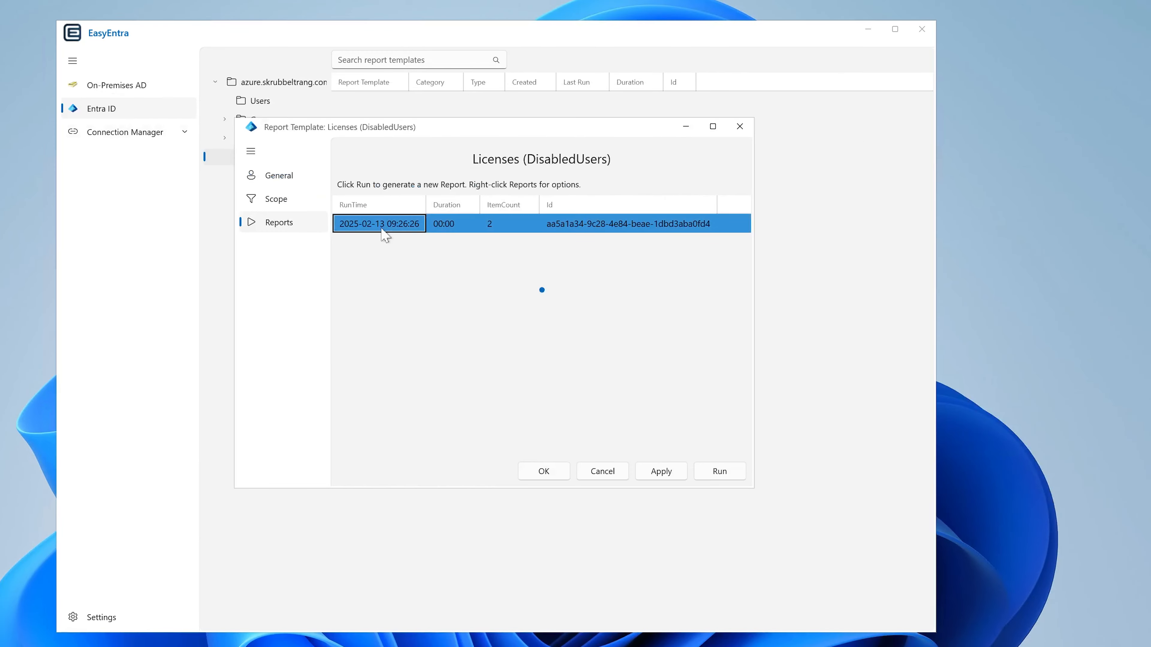
click(169, 207)
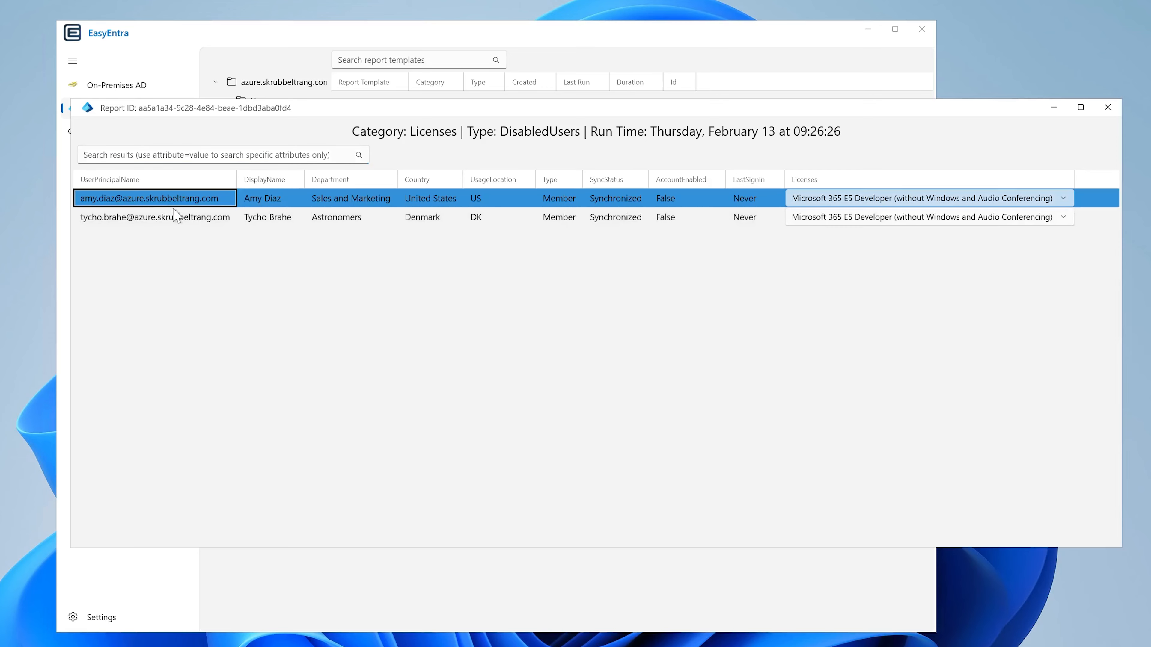
shift+click(193, 218)
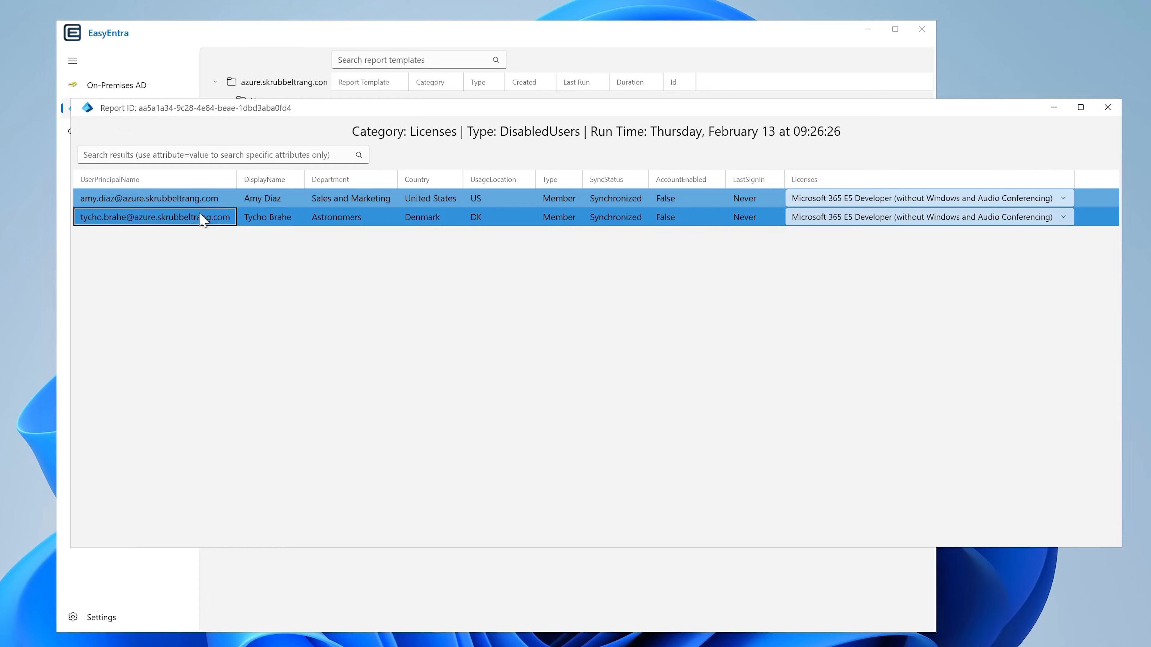
right_click(189, 218)
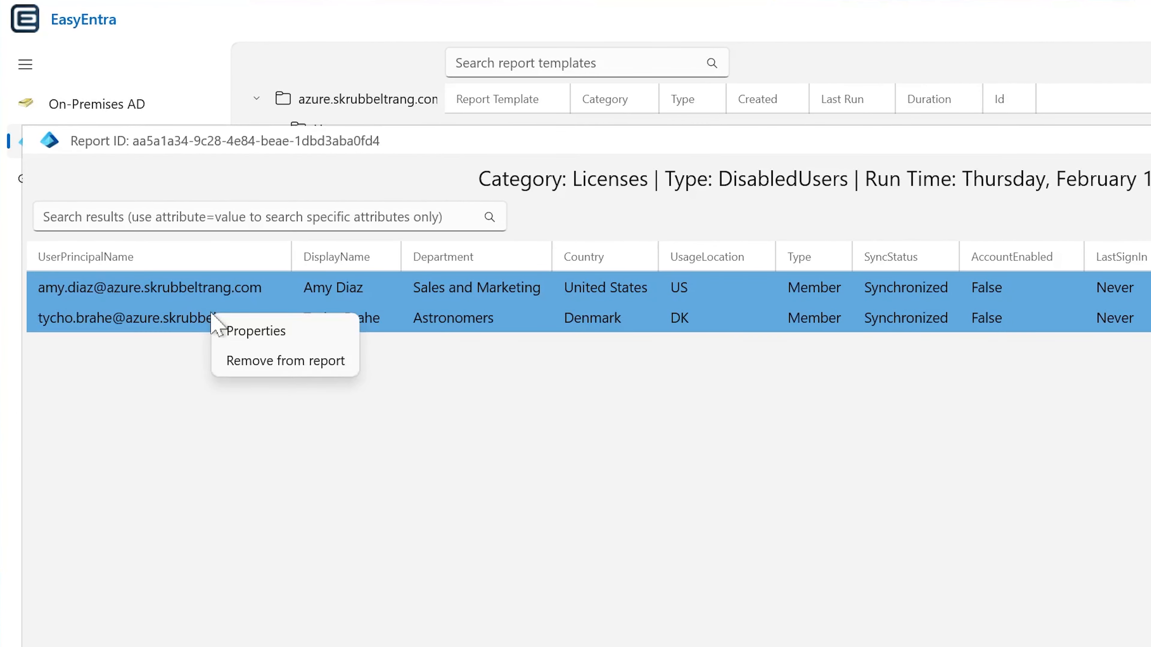
click(309, 363)
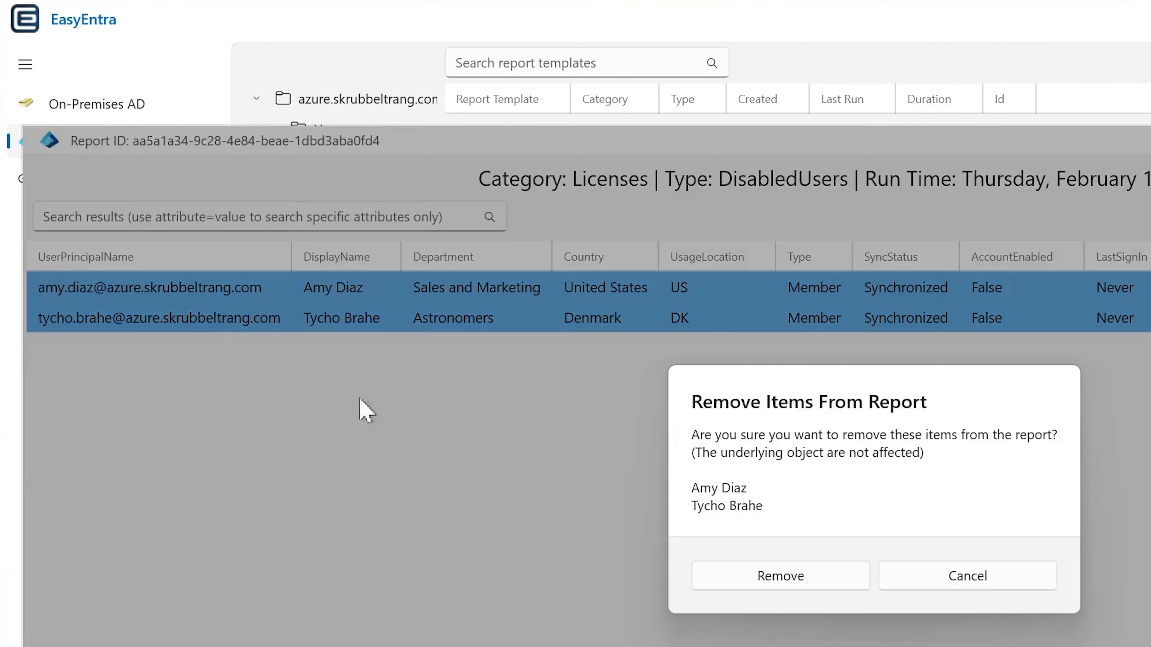
click(773, 567)
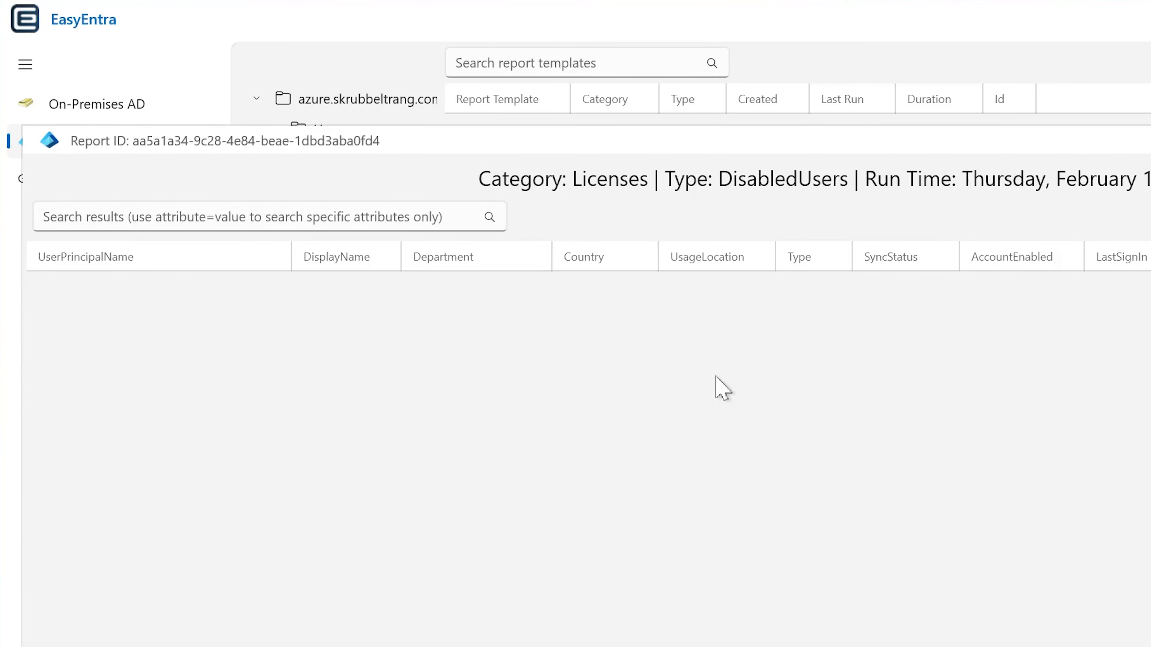
key(alt+F4)
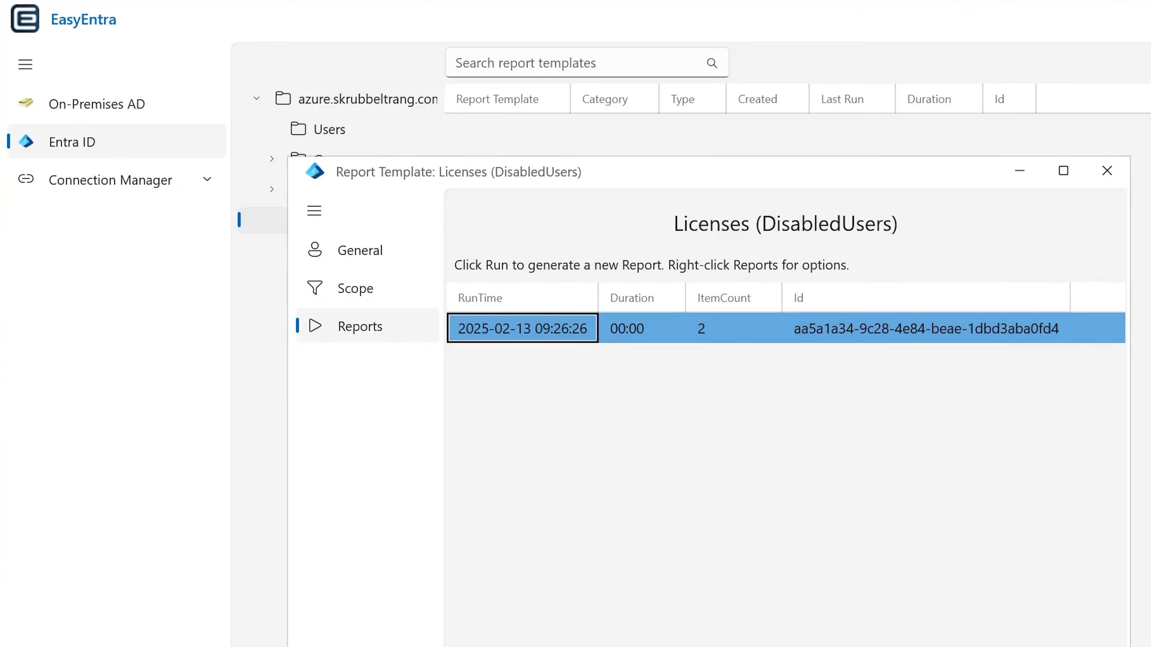
key(alt+F4)
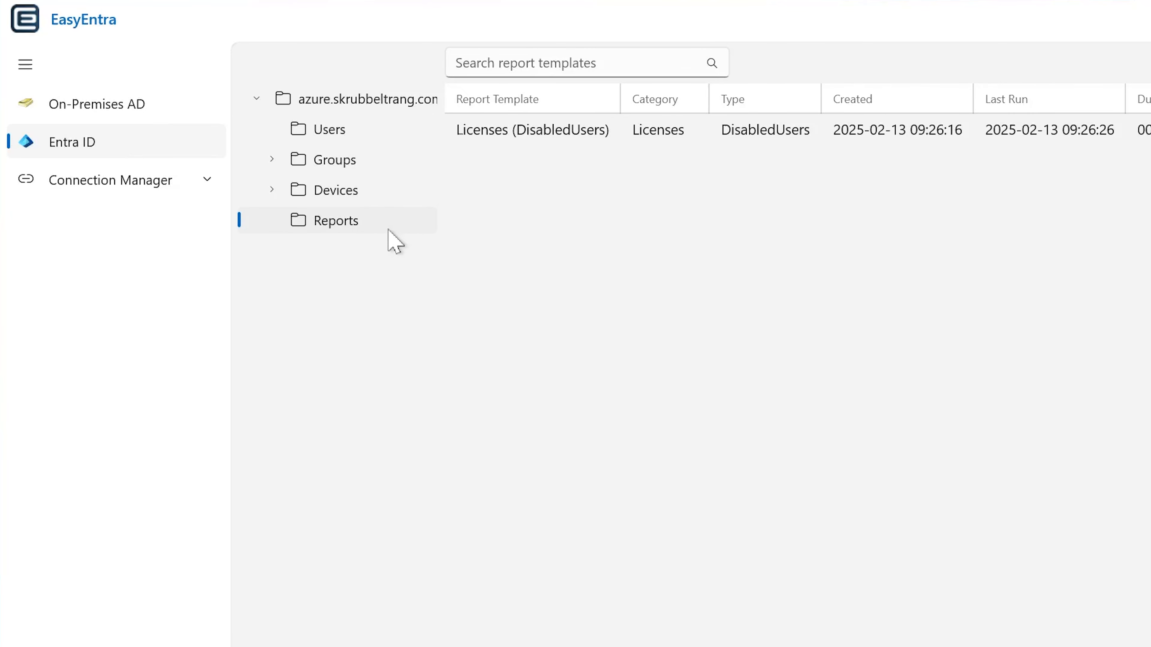
- Create a report template in the Licenses category with type InactiveUsers and an inactivity period of three months, leaving department and country empty
right_click(340, 225)
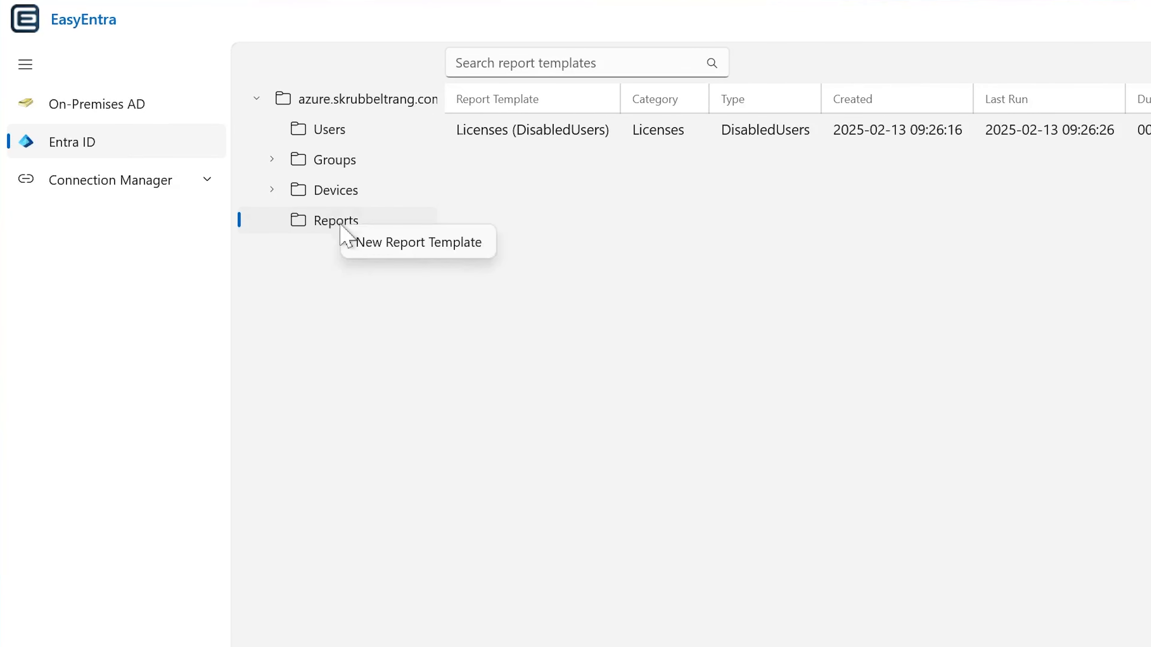
click(402, 250)
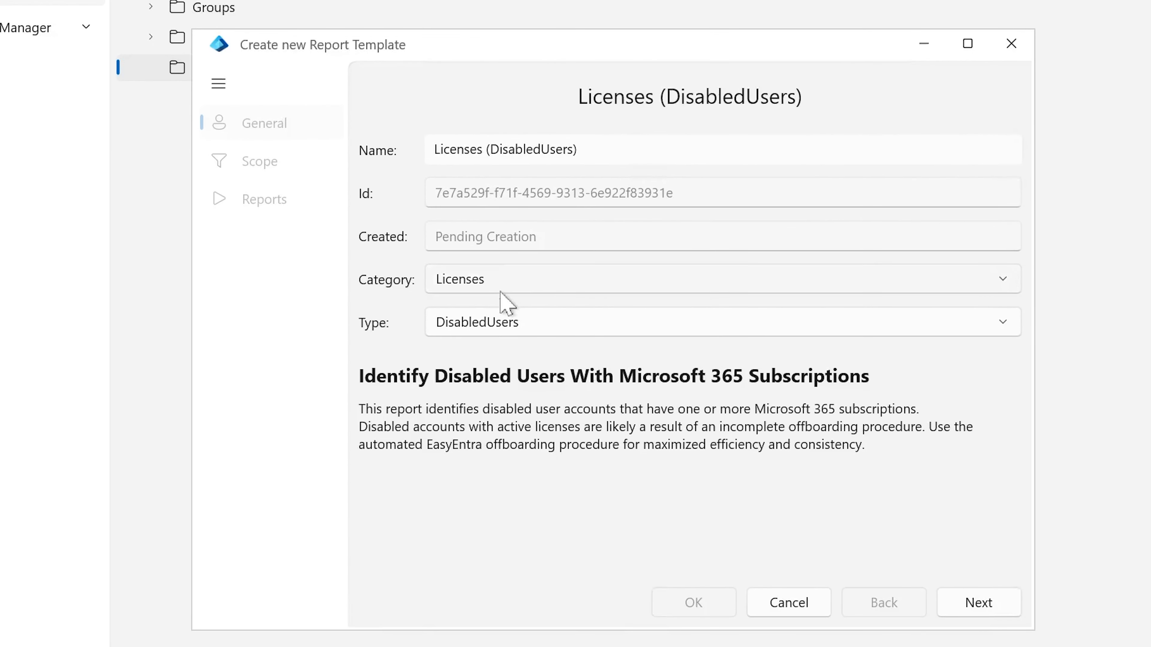
click(507, 322)
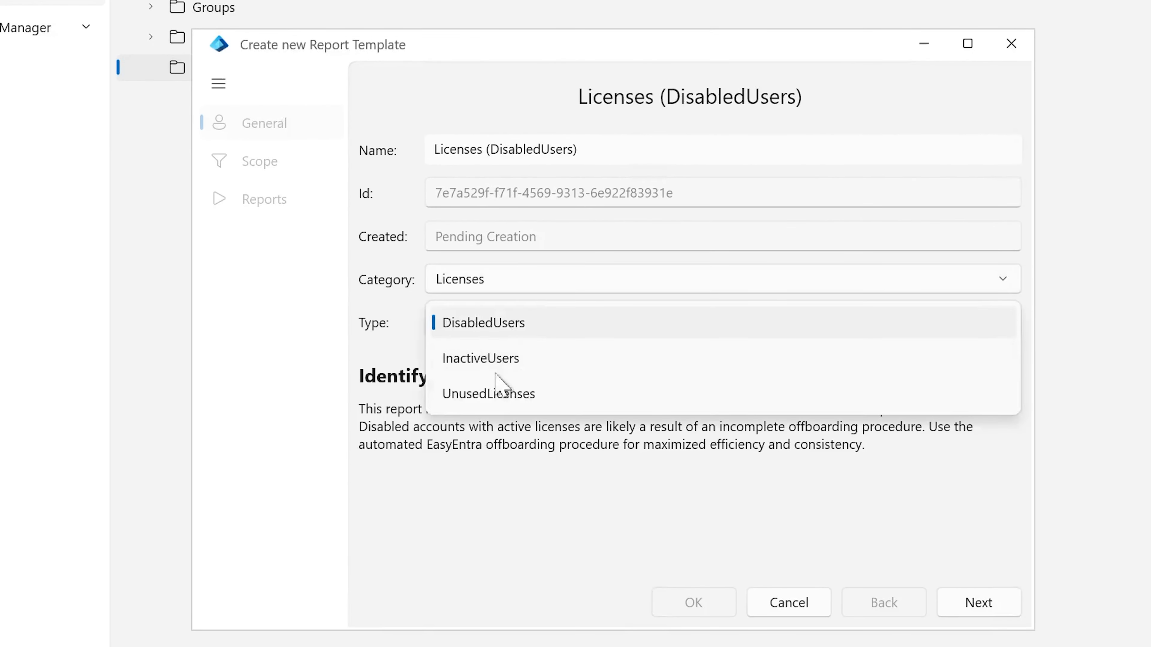
click(530, 373)
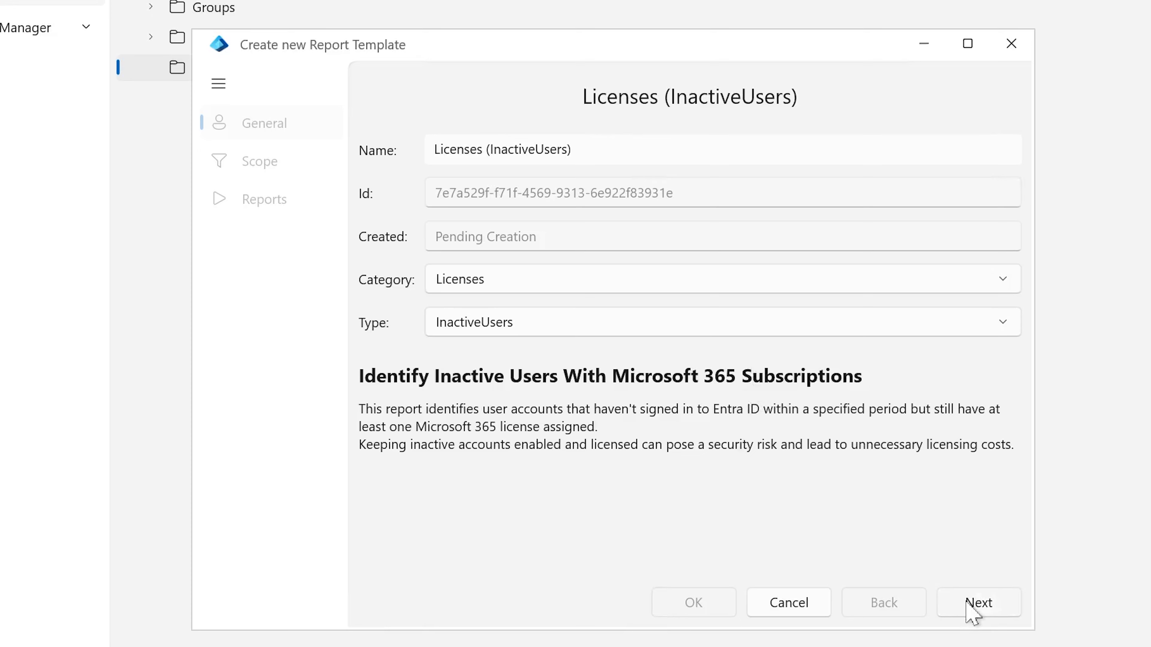
click(973, 608)
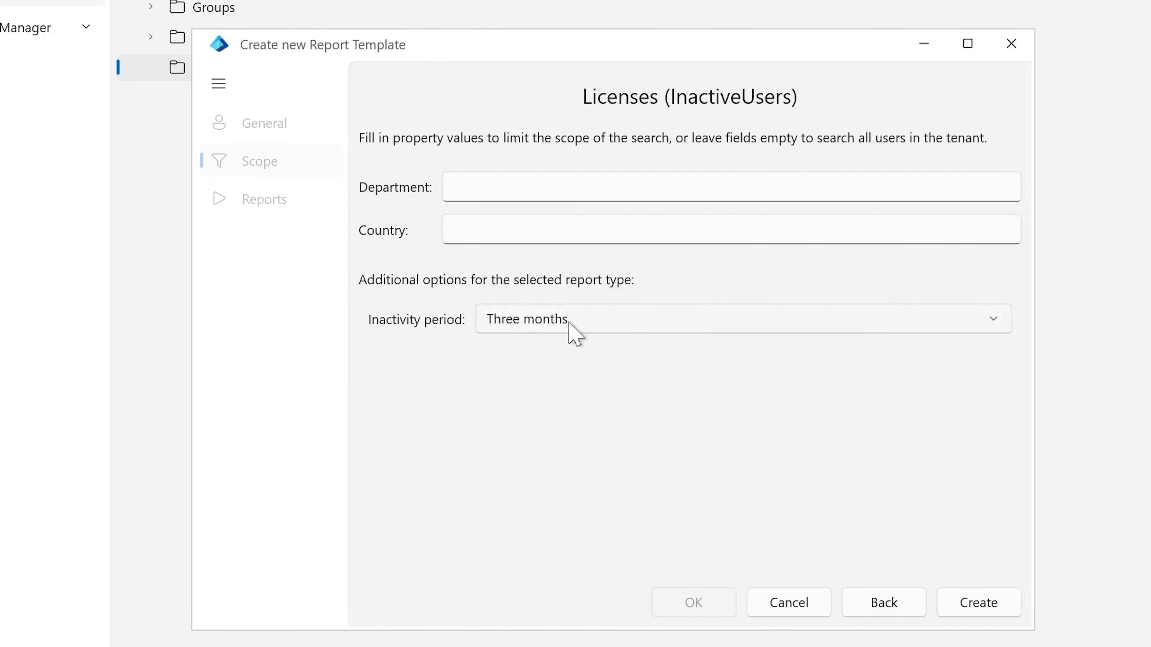
click(555, 330)
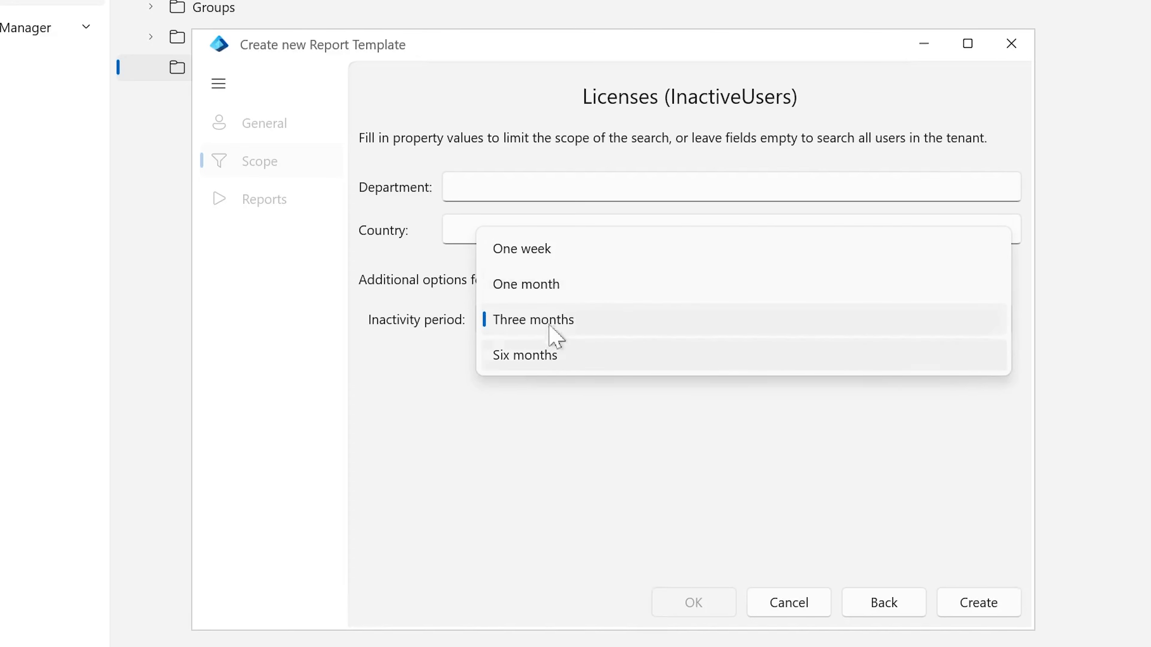
click(550, 328)
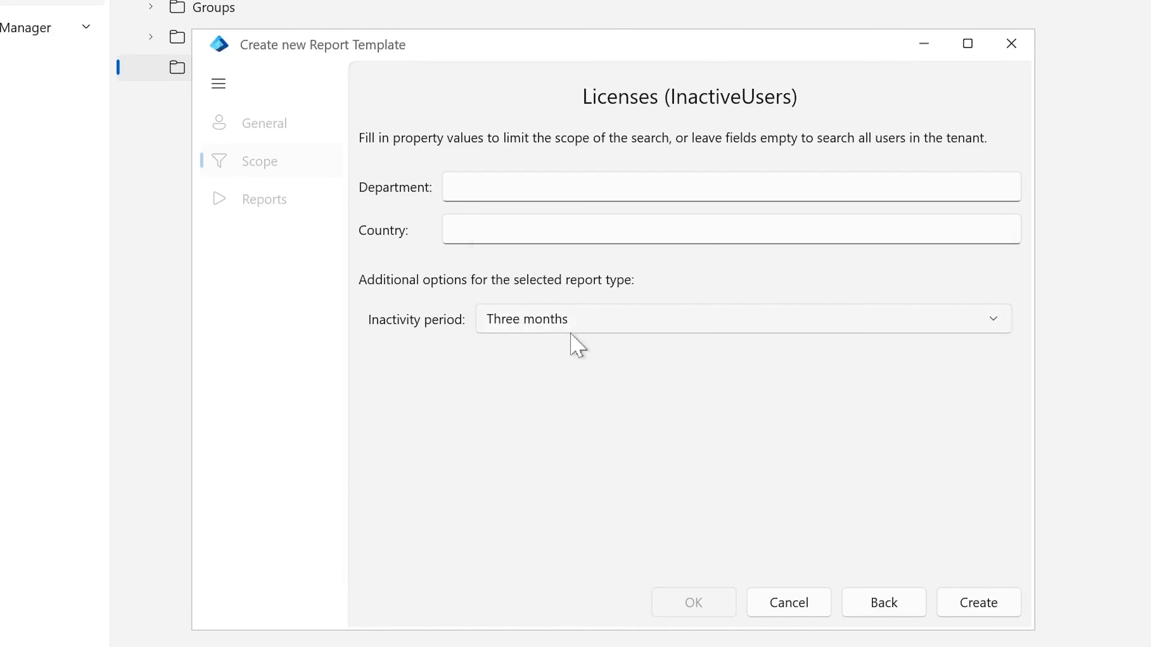
click(979, 604)
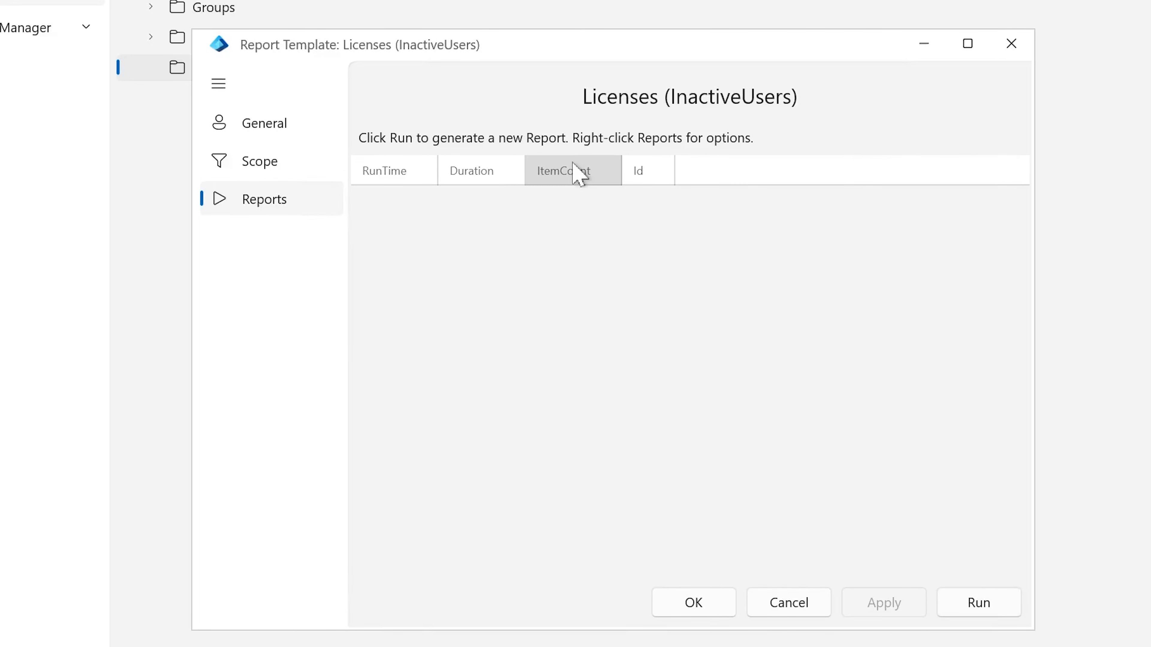
- Run the Licenses (InactiveUsers) report, move its window aside and display the tenant's user list beside it
click(974, 603)
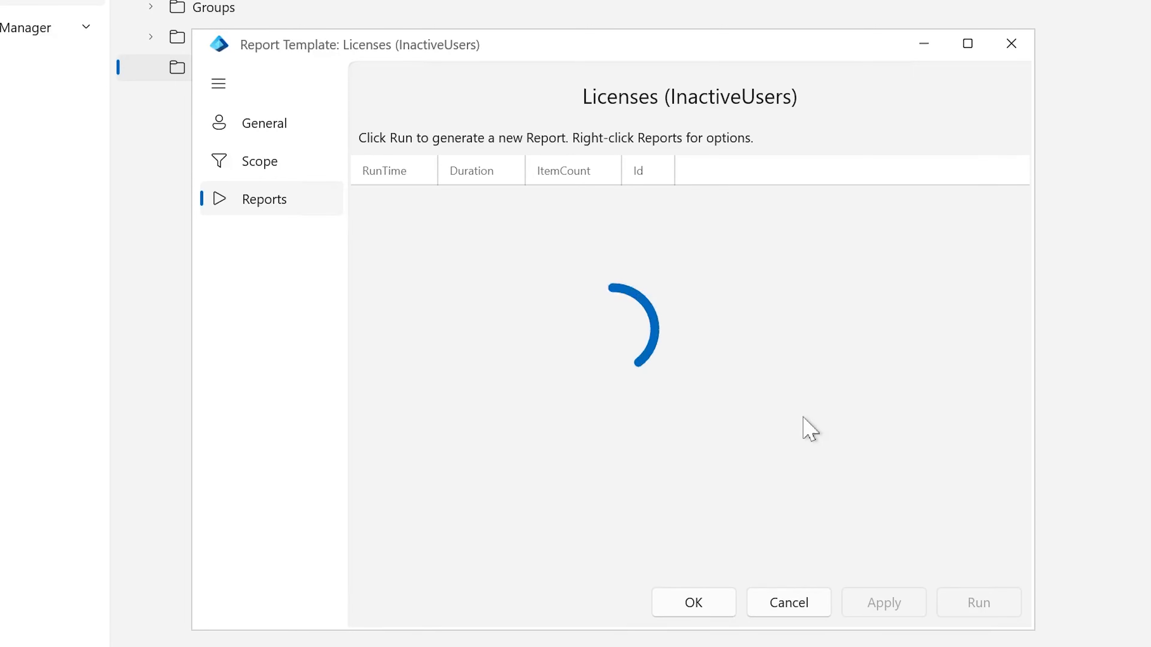
drag(524, 53, 1065, 115)
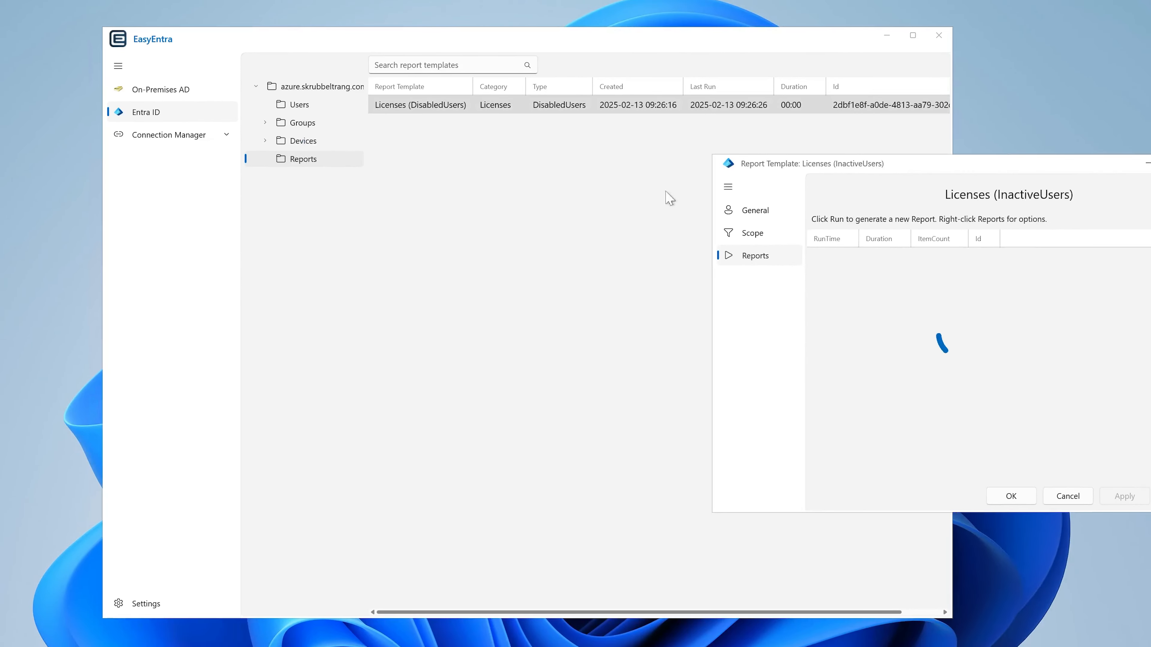
click(284, 101)
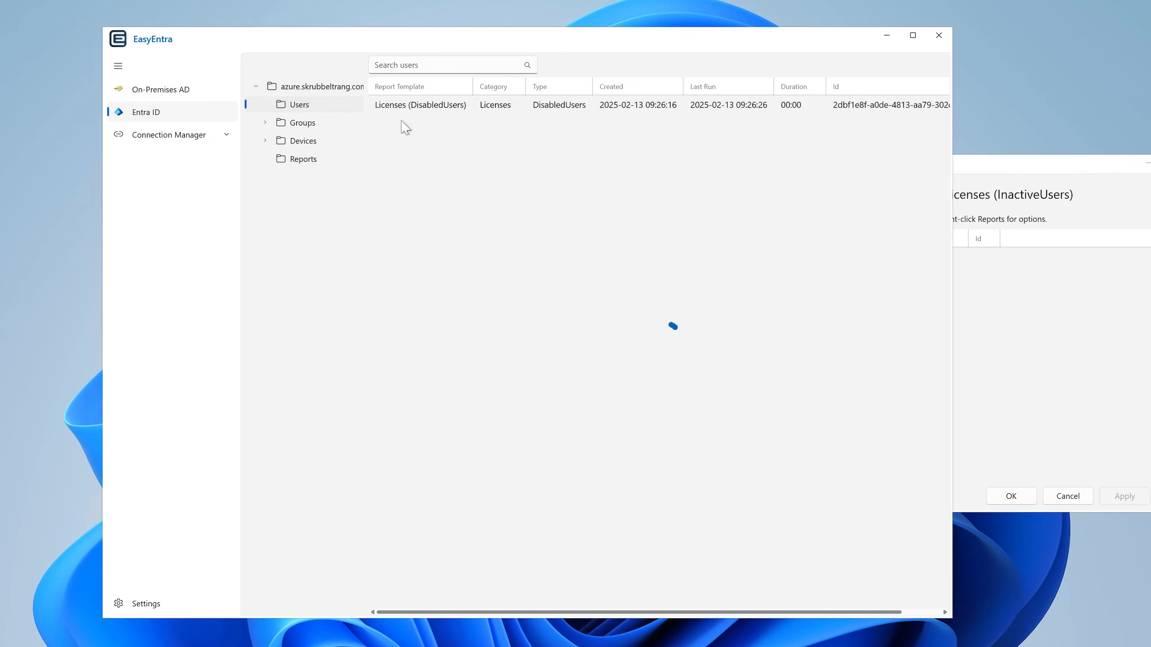
drag(486, 49, 394, 30)
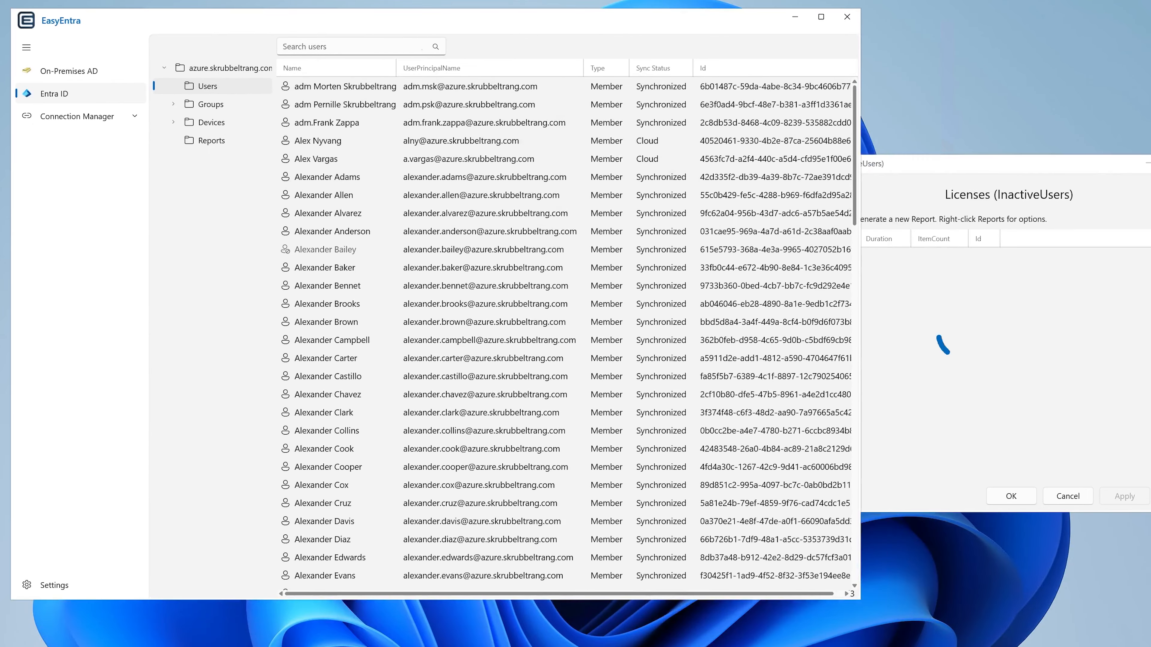
- Return to the tenant's report templates and open the generated report of the Licenses (InactiveUsers) template
click(213, 141)
click(897, 194)
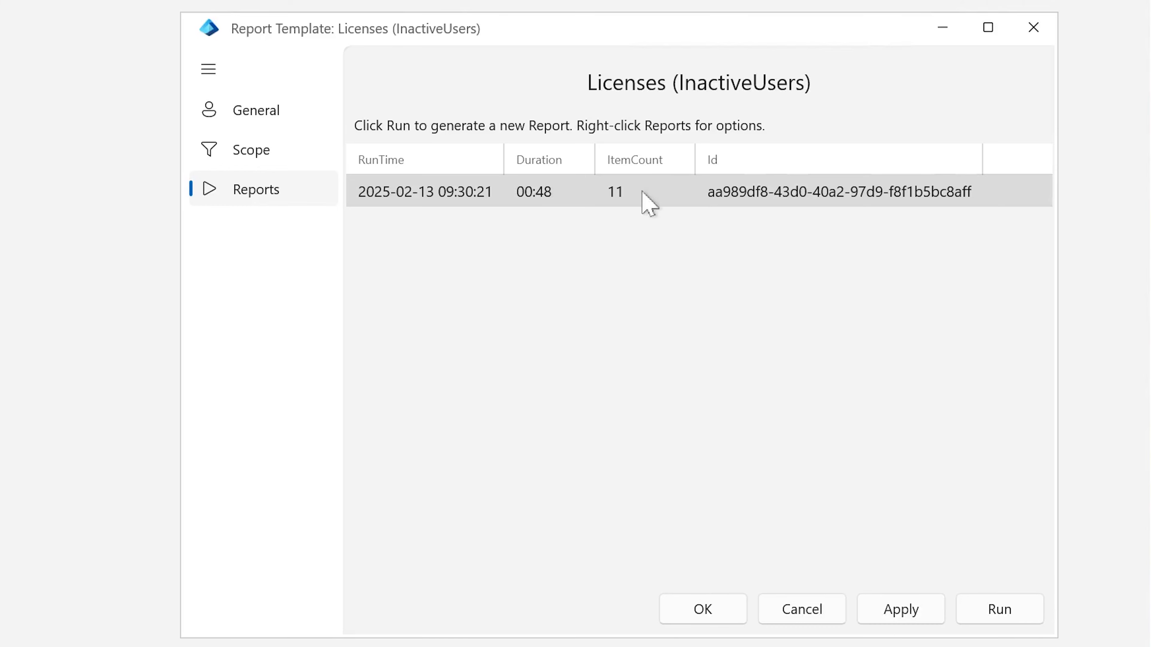
double_click(432, 192)
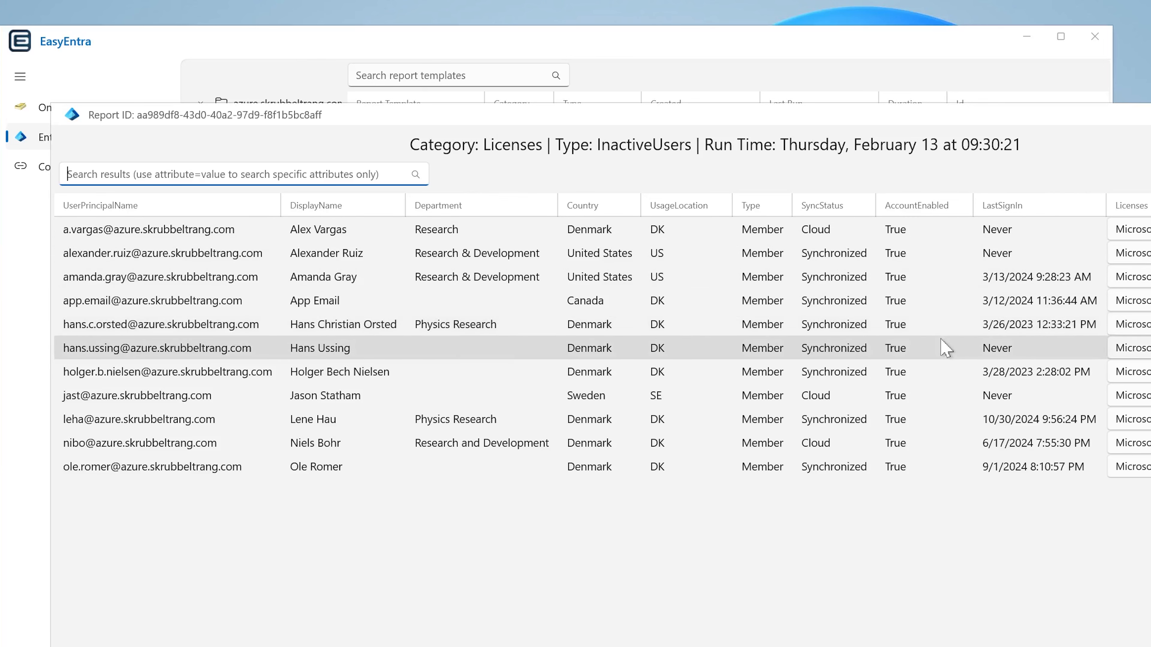
- Highlight the four users with last sign-ins from March 13, October 30, June 17 and September 1, 2024, then only the June 17 user
click(1010, 279)
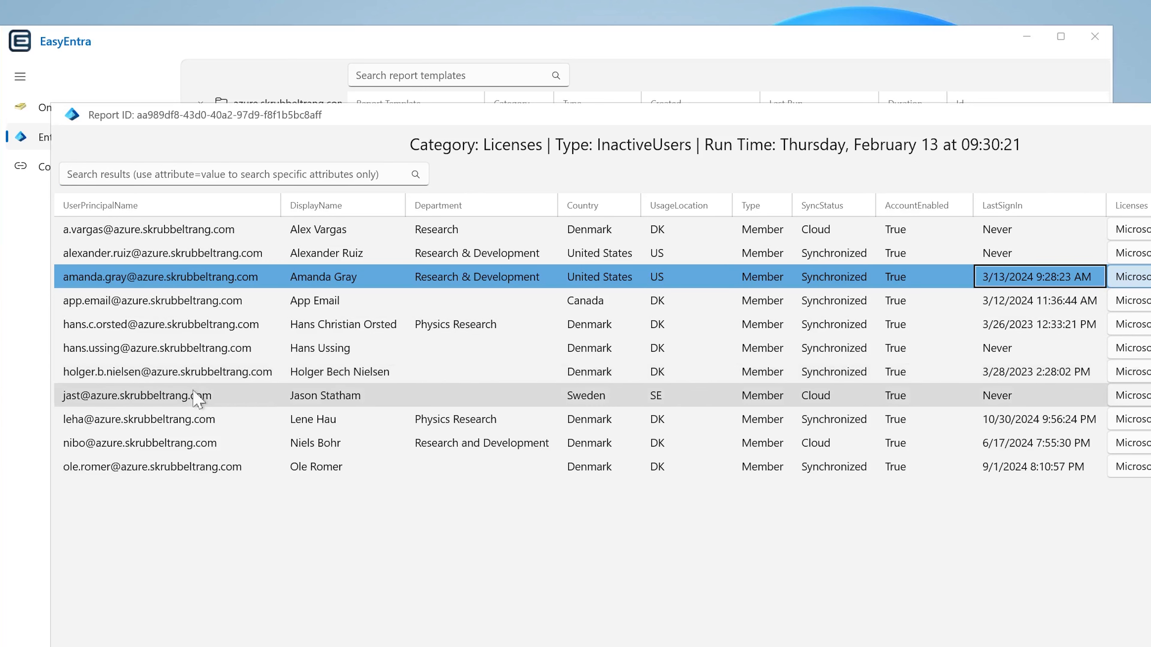
ctrl+click(194, 420)
ctrl+click(194, 444)
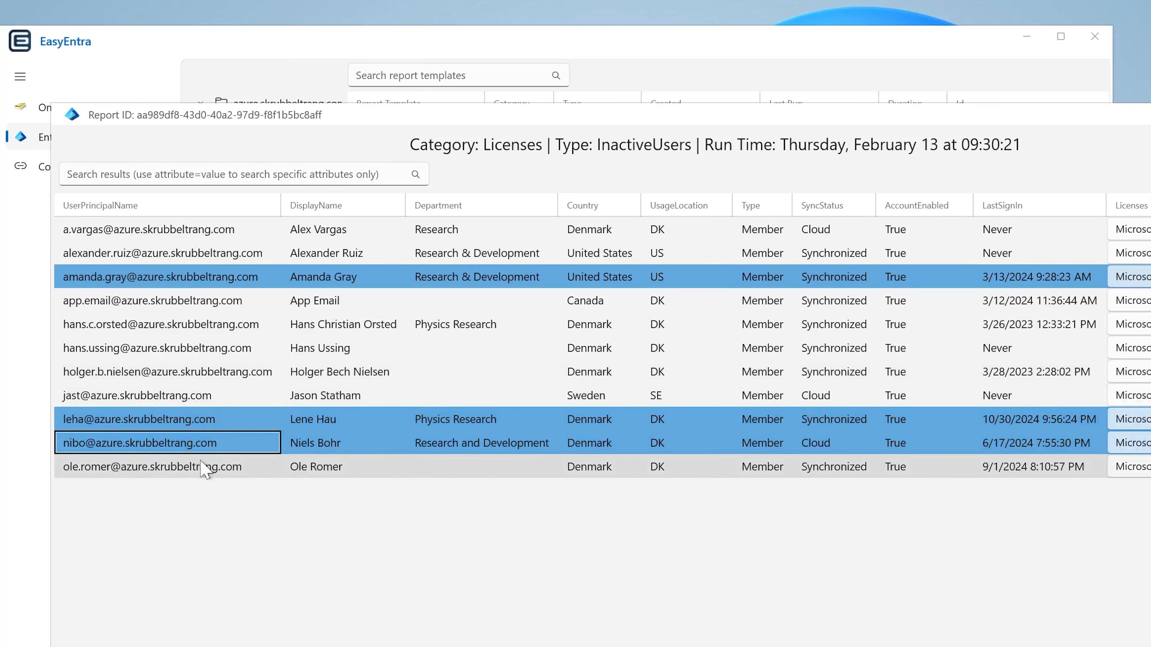
ctrl+click(206, 466)
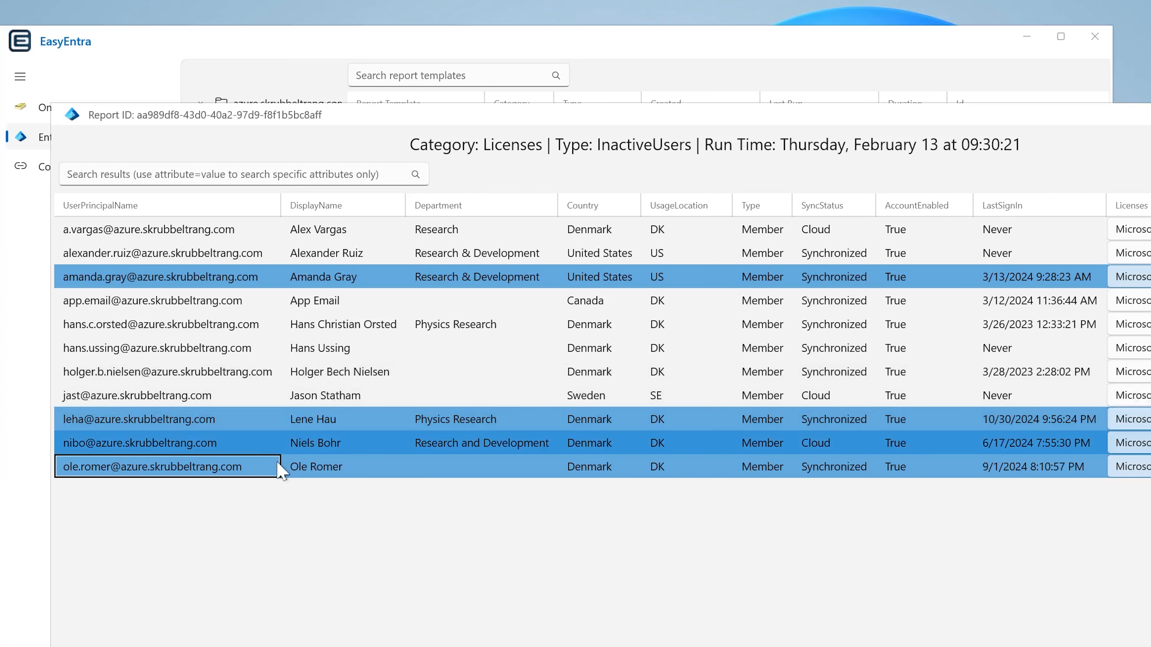
click(145, 442)
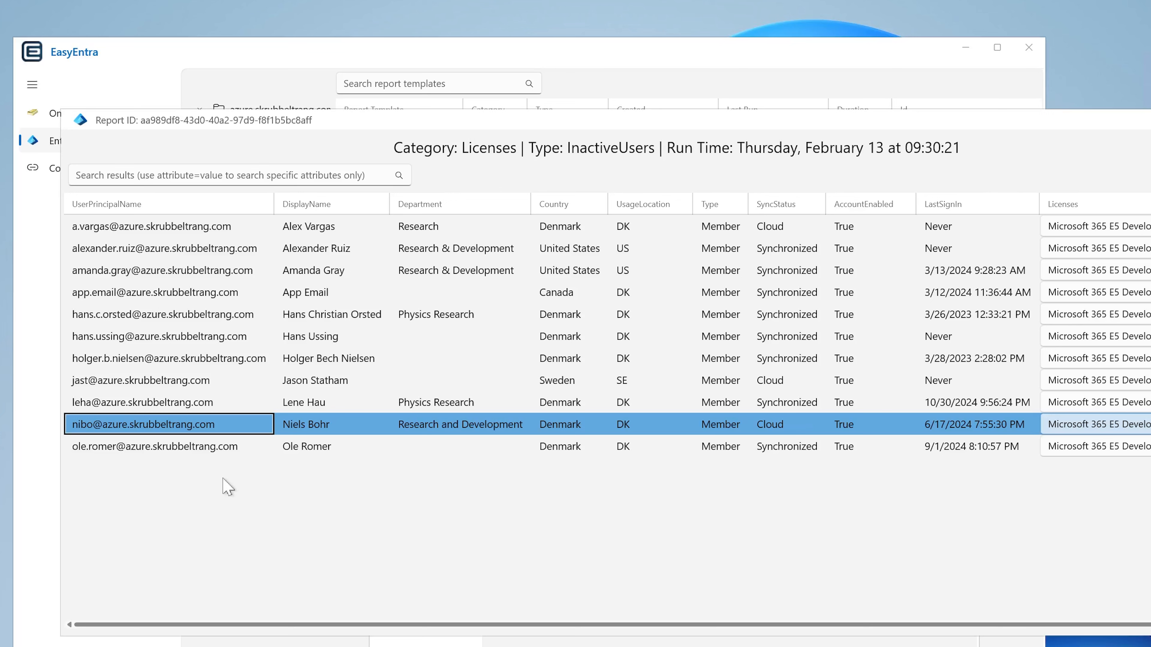
- Search the inactive users report for research, then restrict the search to that attribute with department=research
click(81, 175)
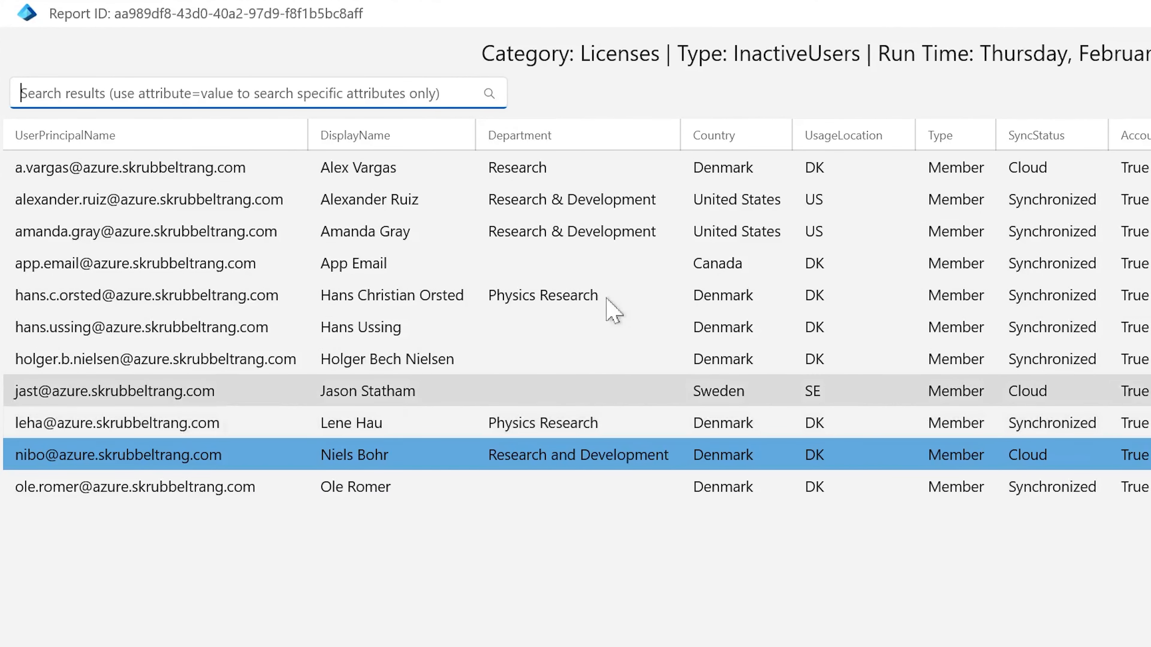
text(research)
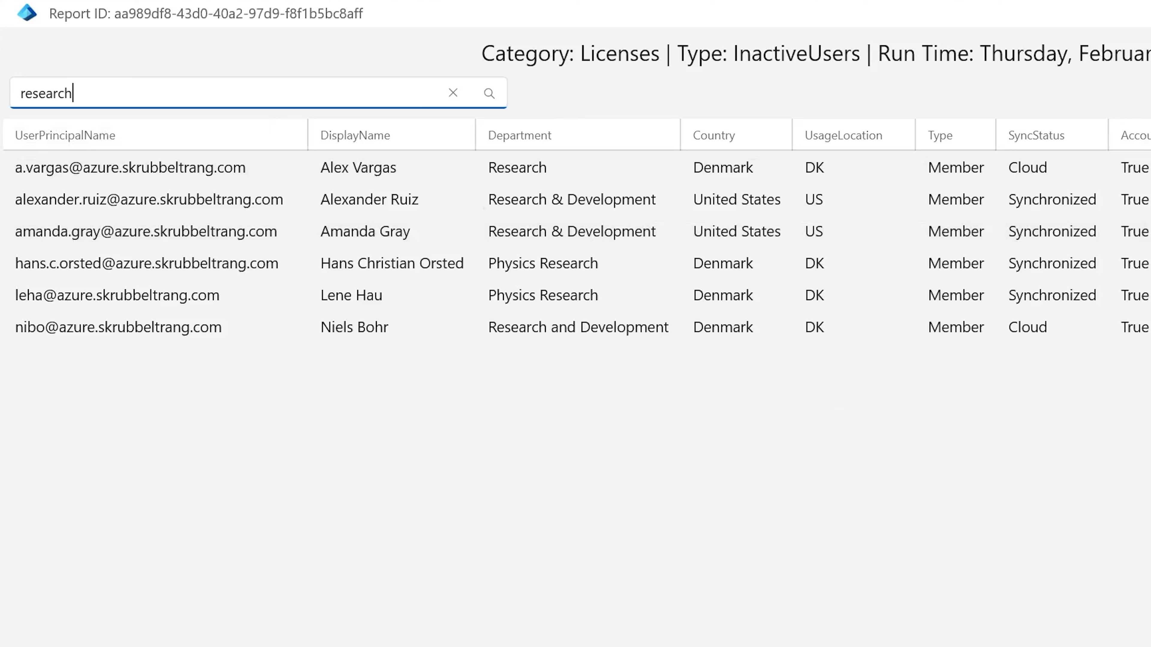
click(21, 93)
text(department)
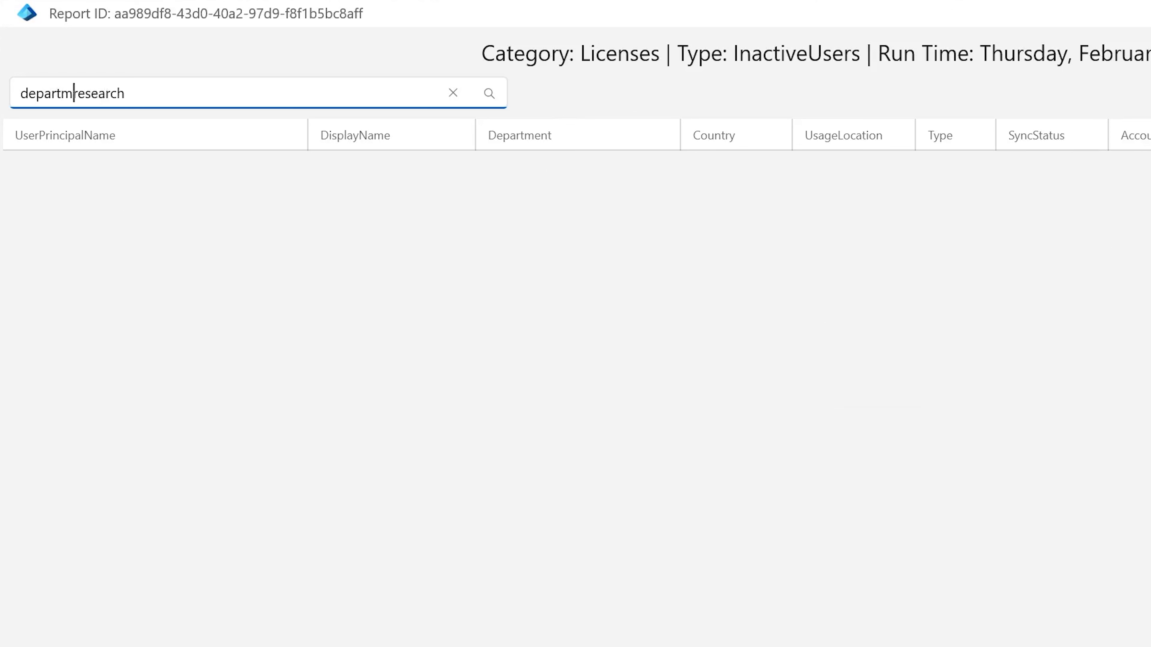
text(=)
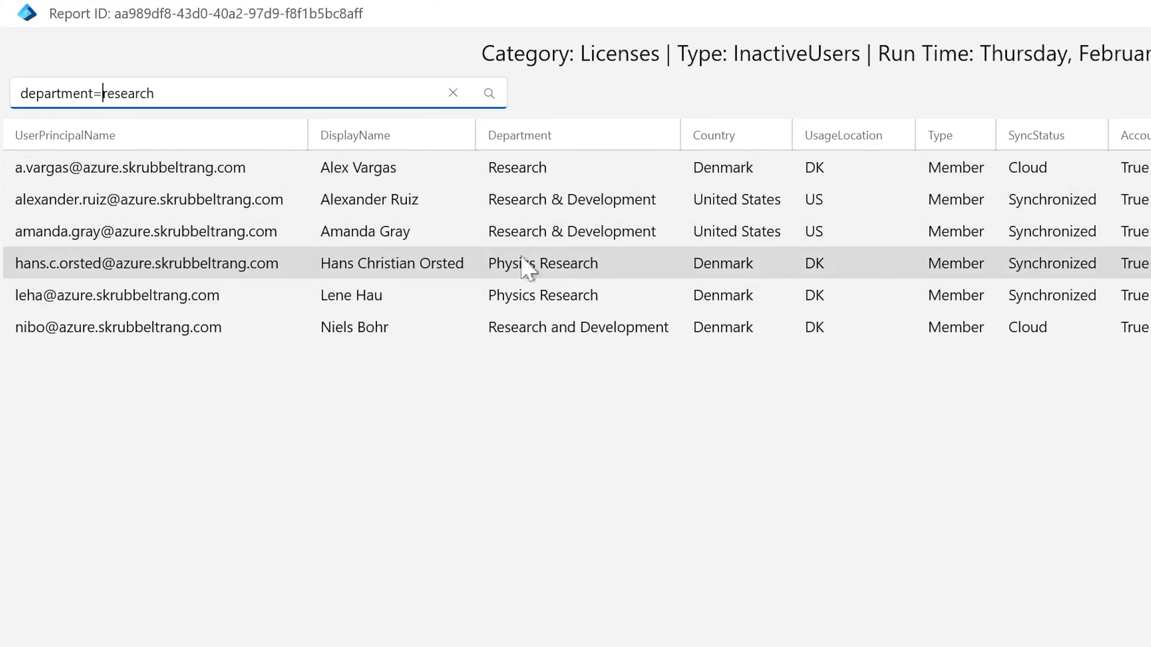
- Shorten the attribute in the report search to dep and add a country condition, giving dep=research cou=den
key(Left)
key(ctrl+shift+Left)
text(dep)
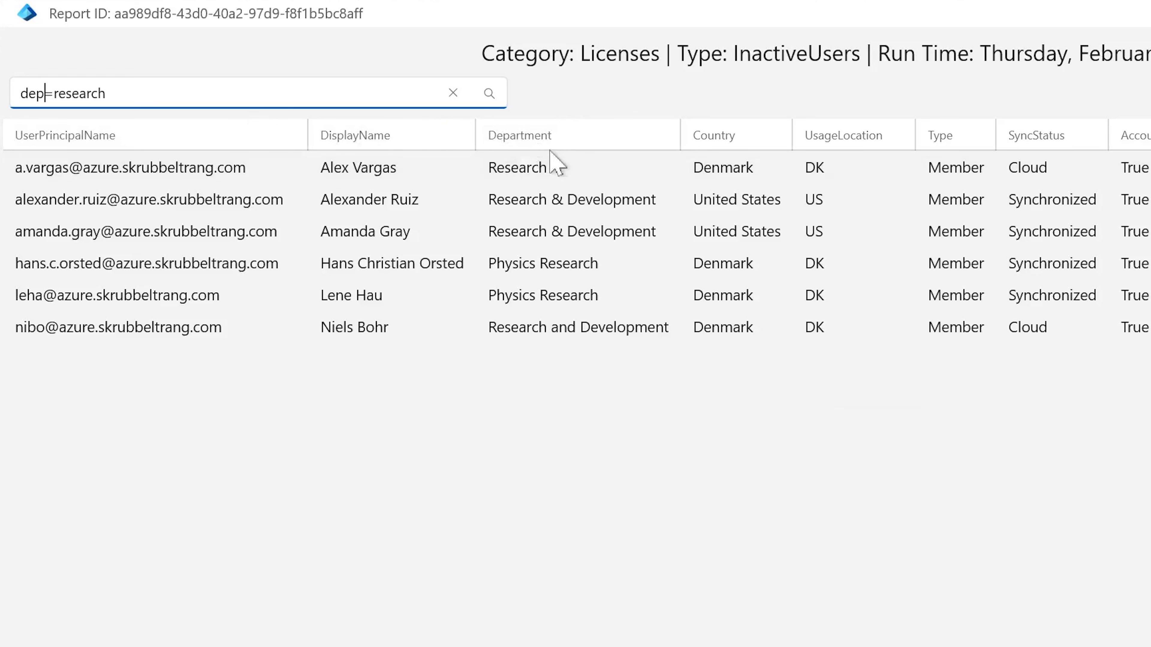
key(End)
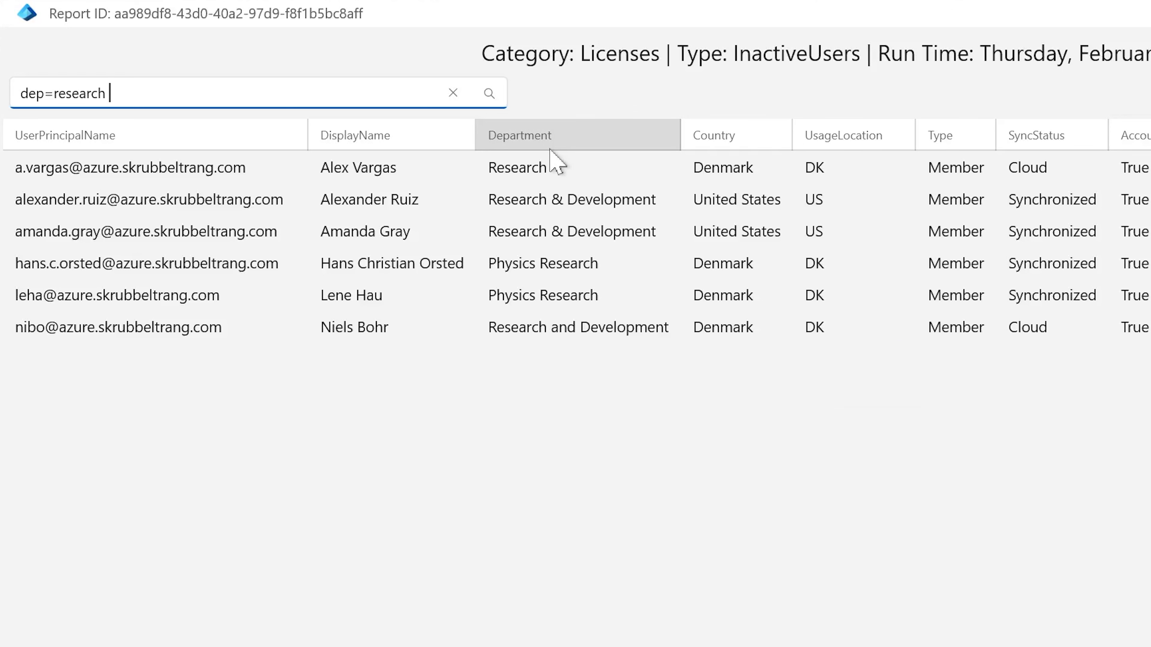
text(cou=den)
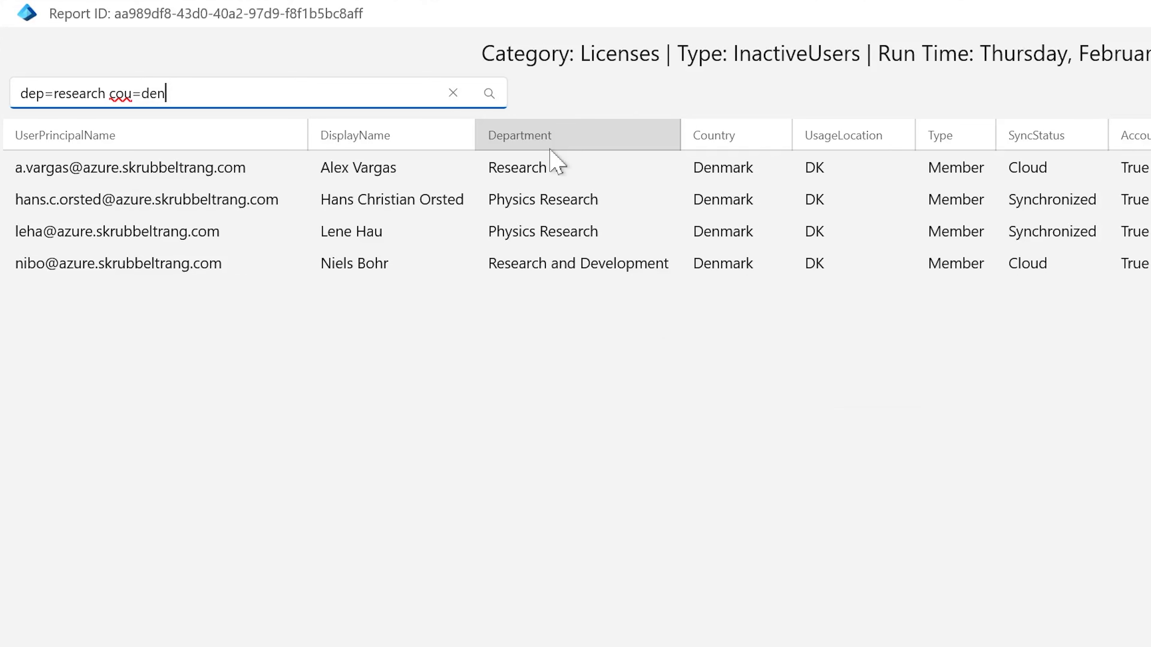
- Clear the search in the inactive users report and close both the report and its template
key(ctrl+a)
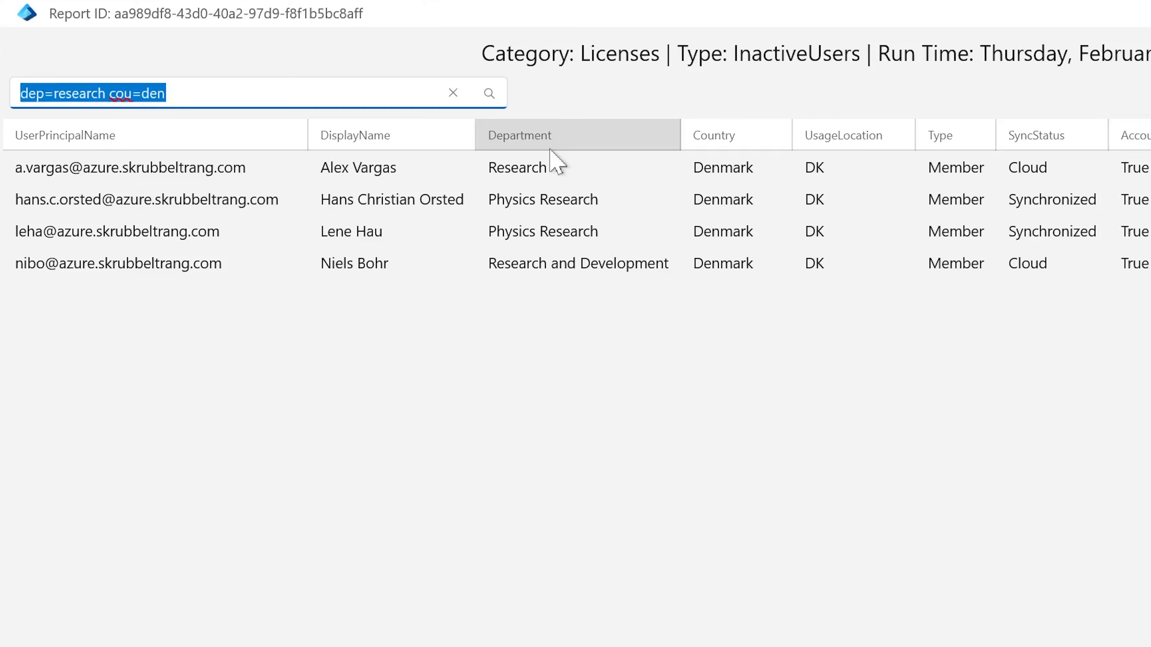
key(BackSpace)
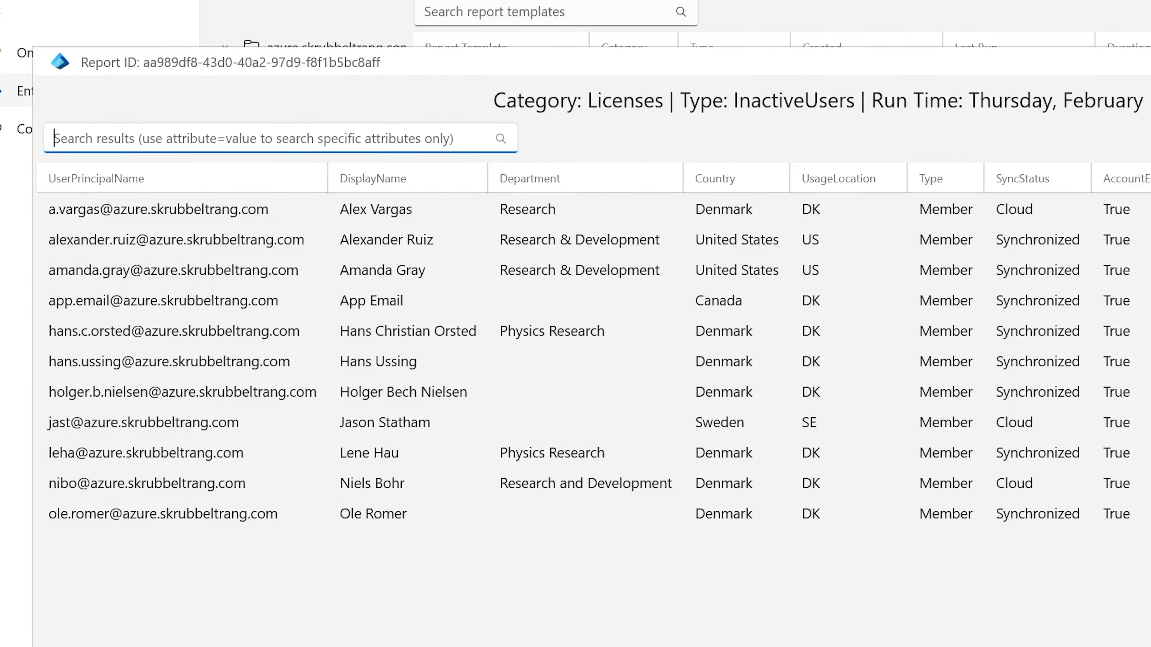
key(alt+F4)
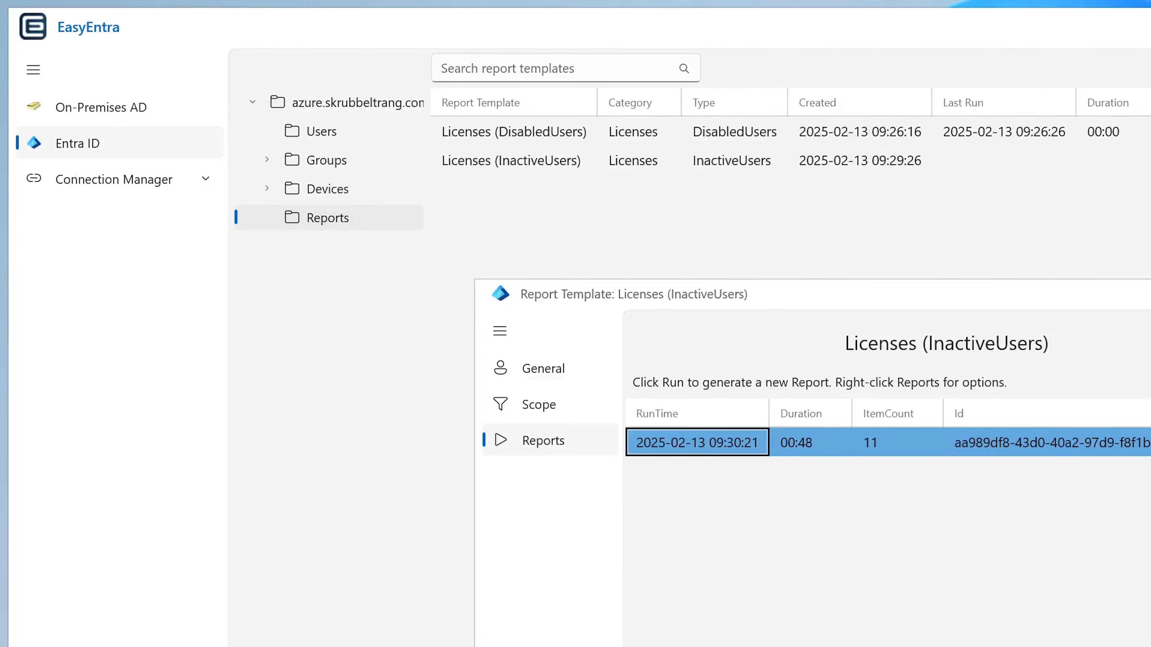
key(alt+F4)
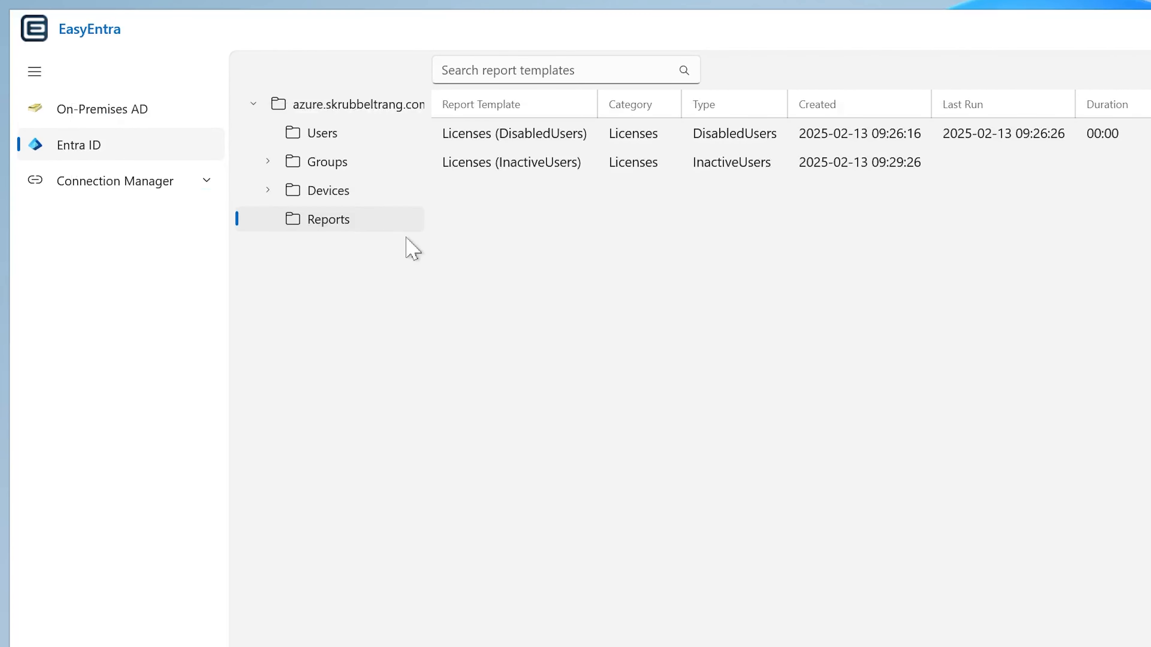
- Start a new report template in the Licenses category with type UnusedLicenses, review its scope options and return to the general settings
right_click(341, 222)
click(371, 239)
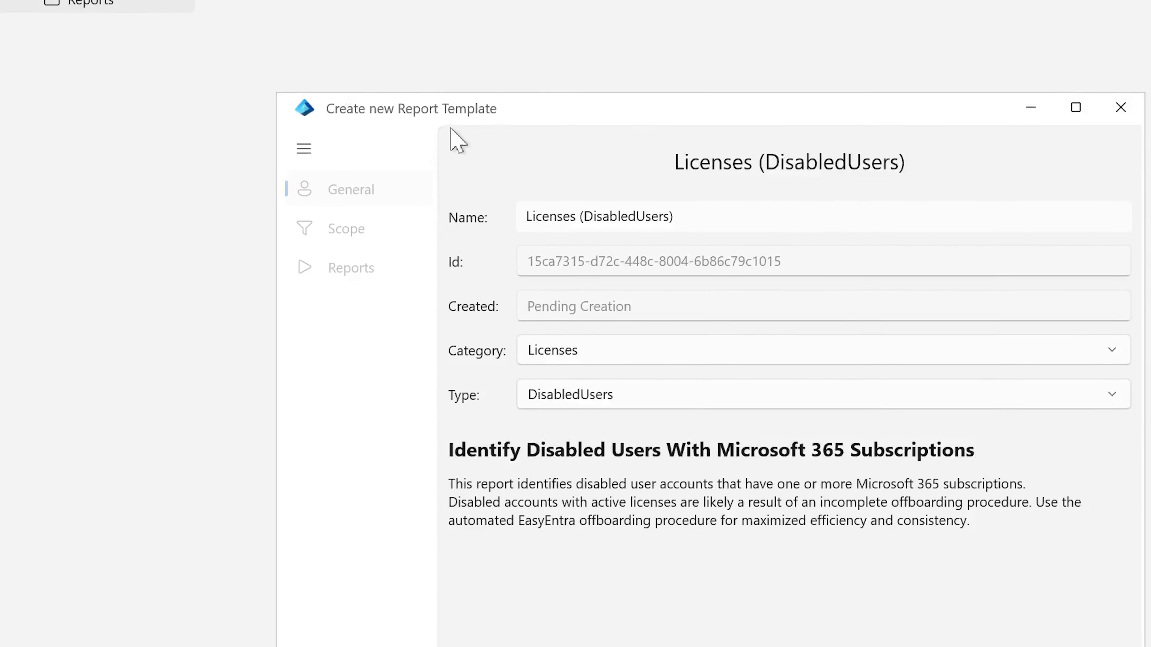
click(587, 313)
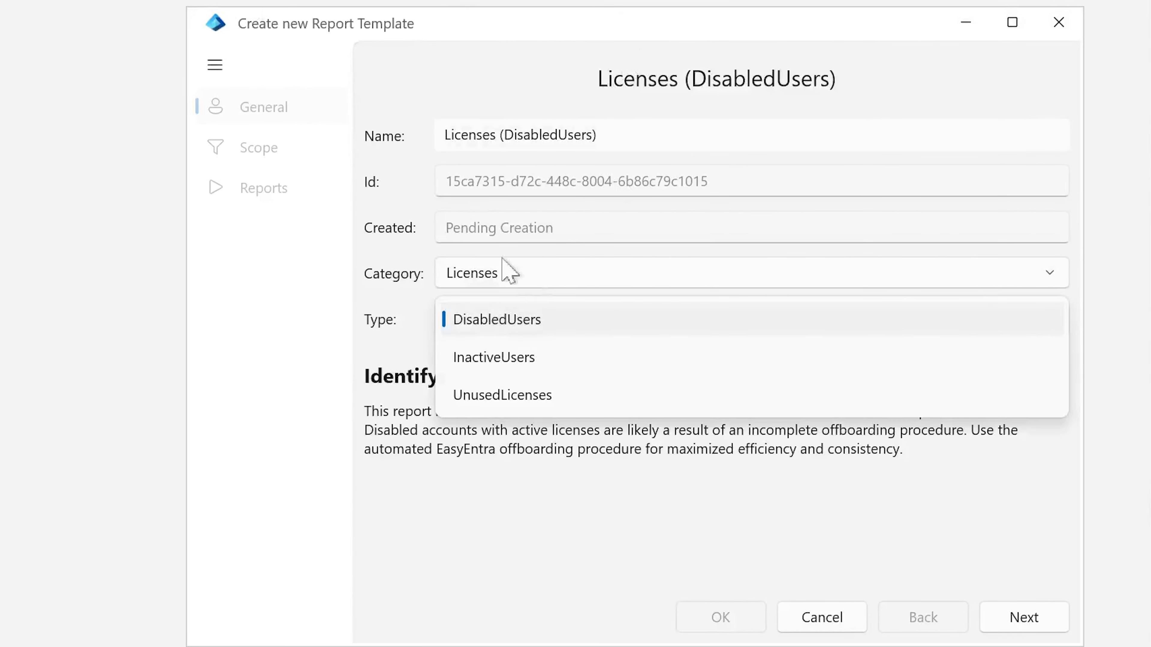
click(526, 401)
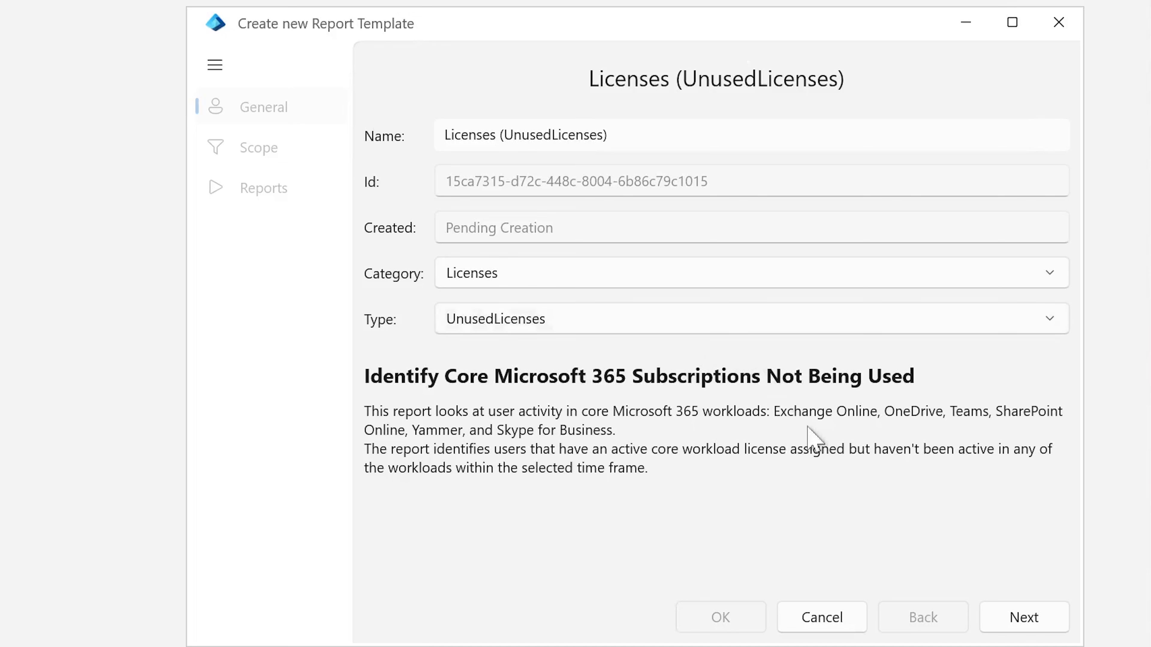
click(1012, 623)
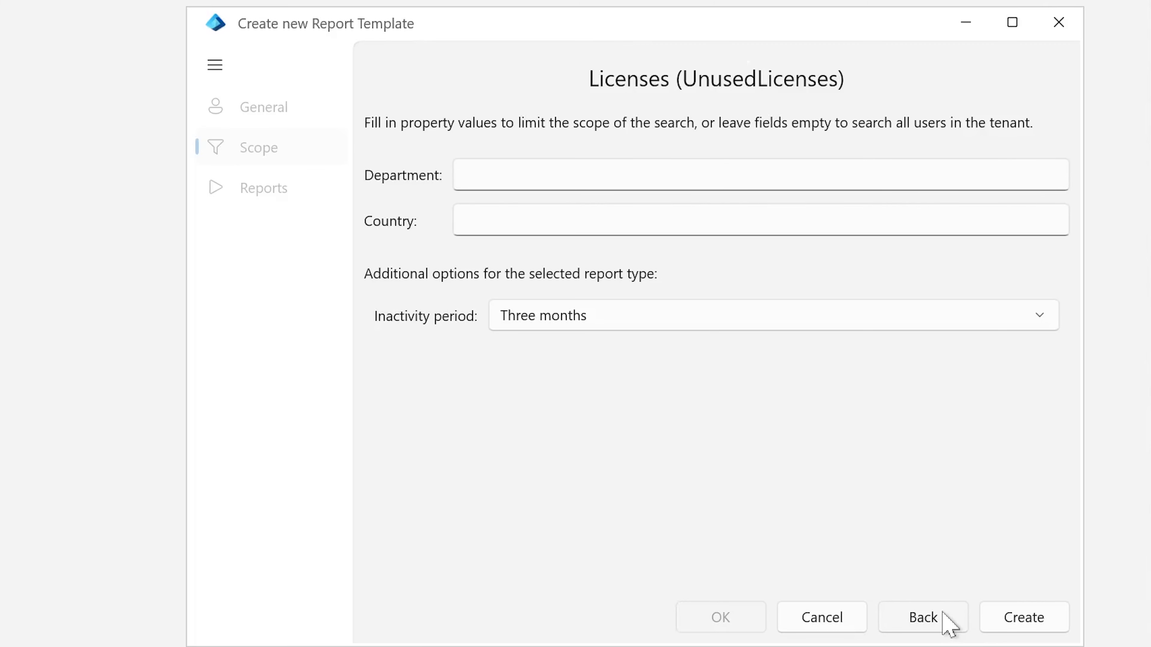
click(948, 624)
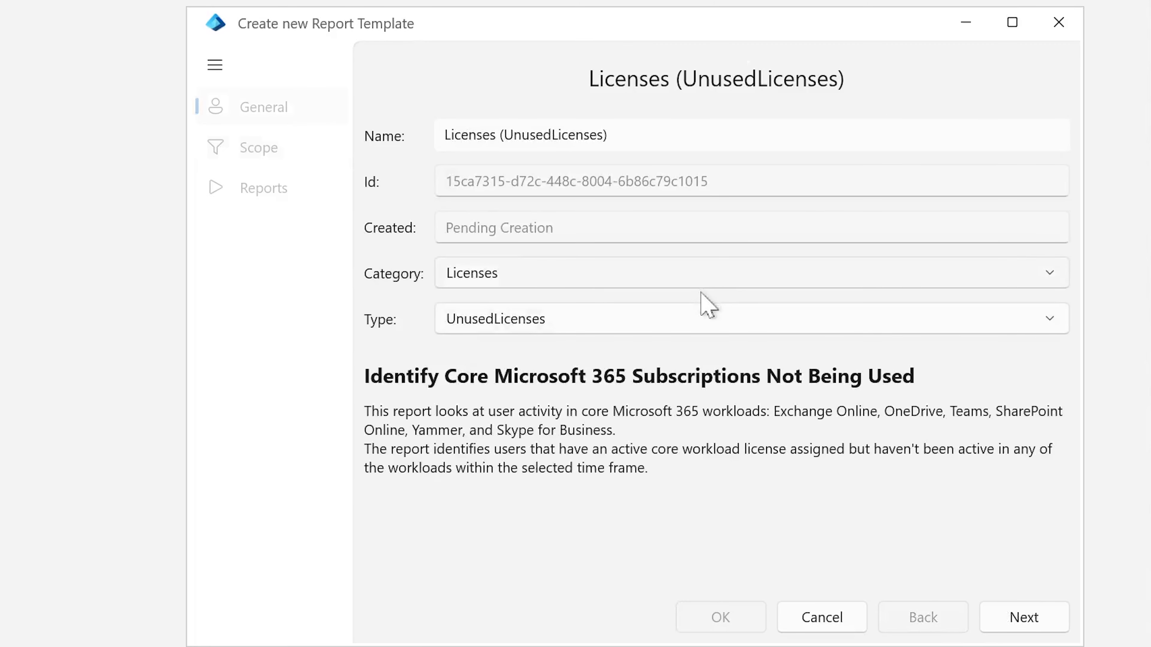
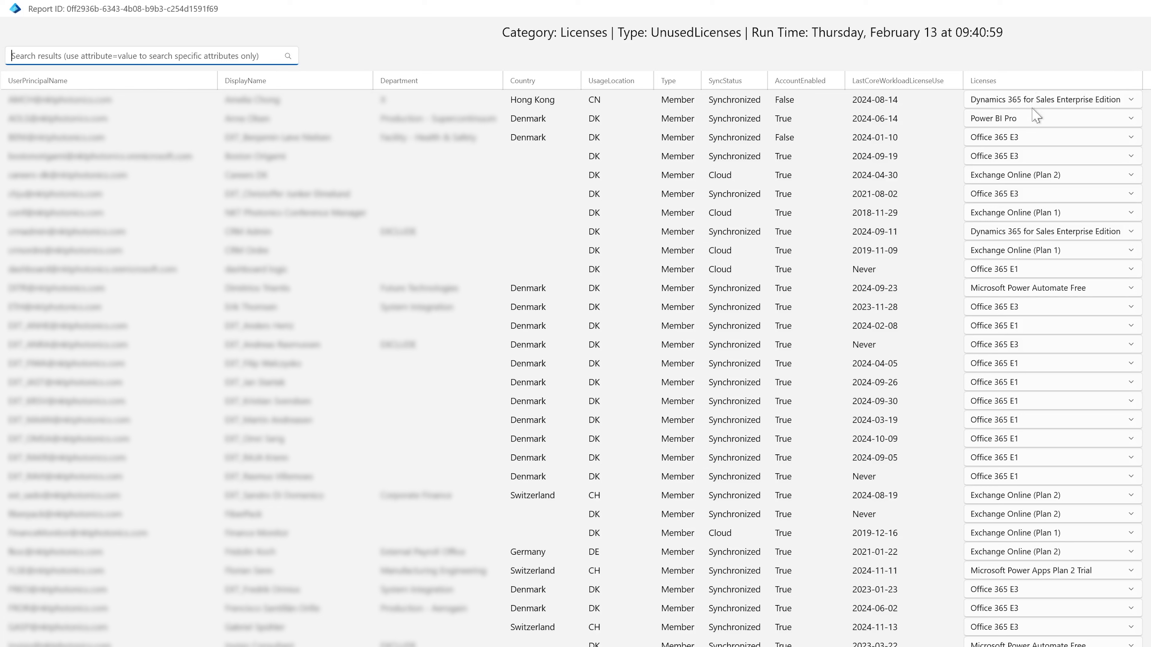
- Inspect the full license lists of the first two users in the unused licenses report
click(1000, 104)
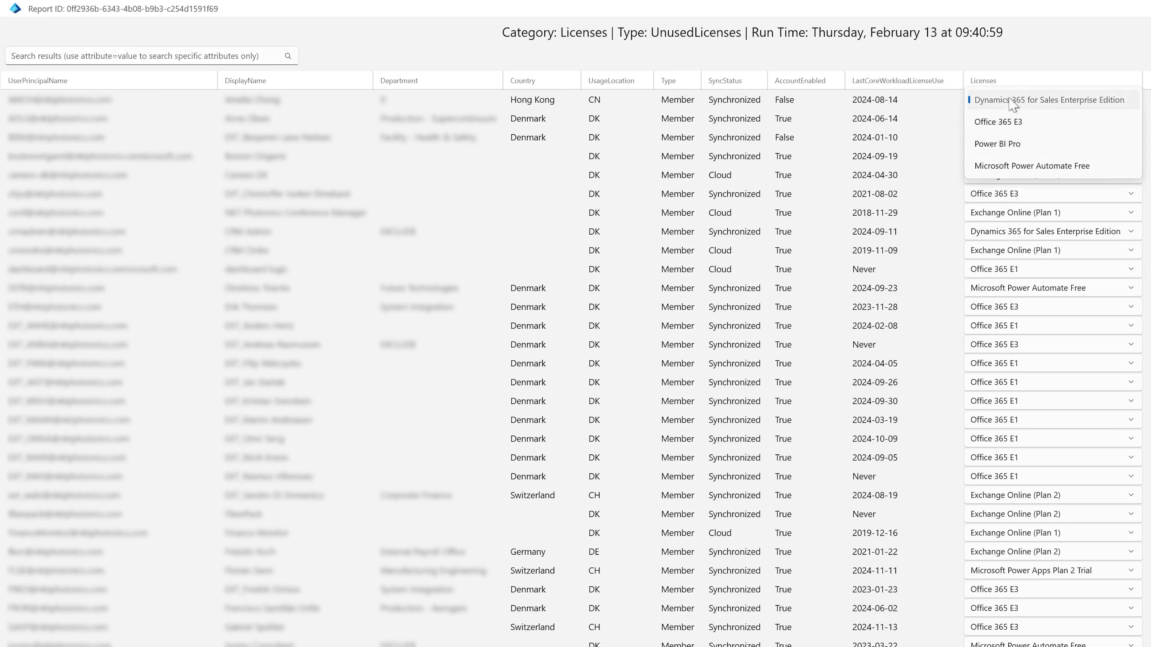
click(1011, 100)
click(1011, 122)
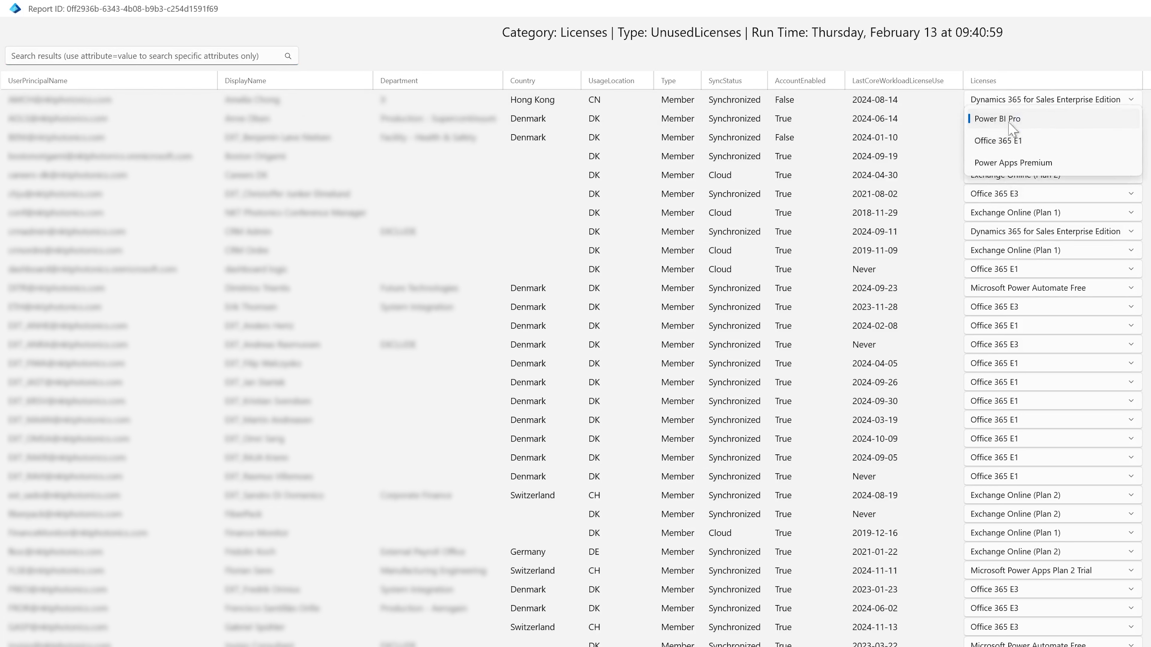
click(1010, 121)
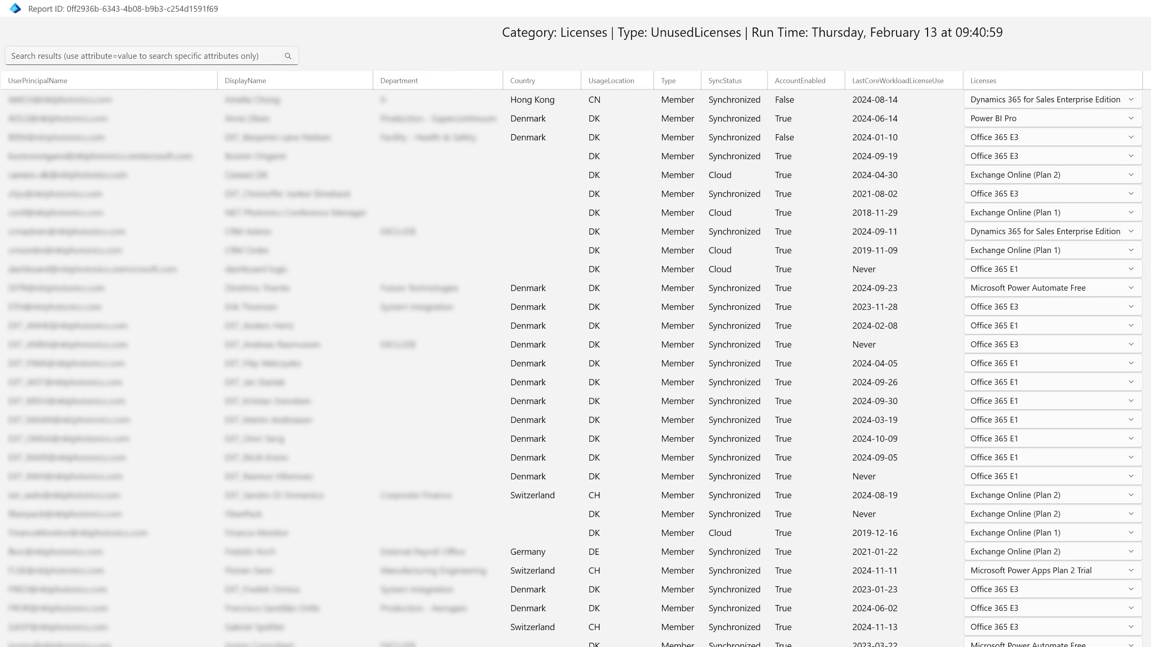
- Filter the unused licenses report by license with lic=dyn
click(11, 56)
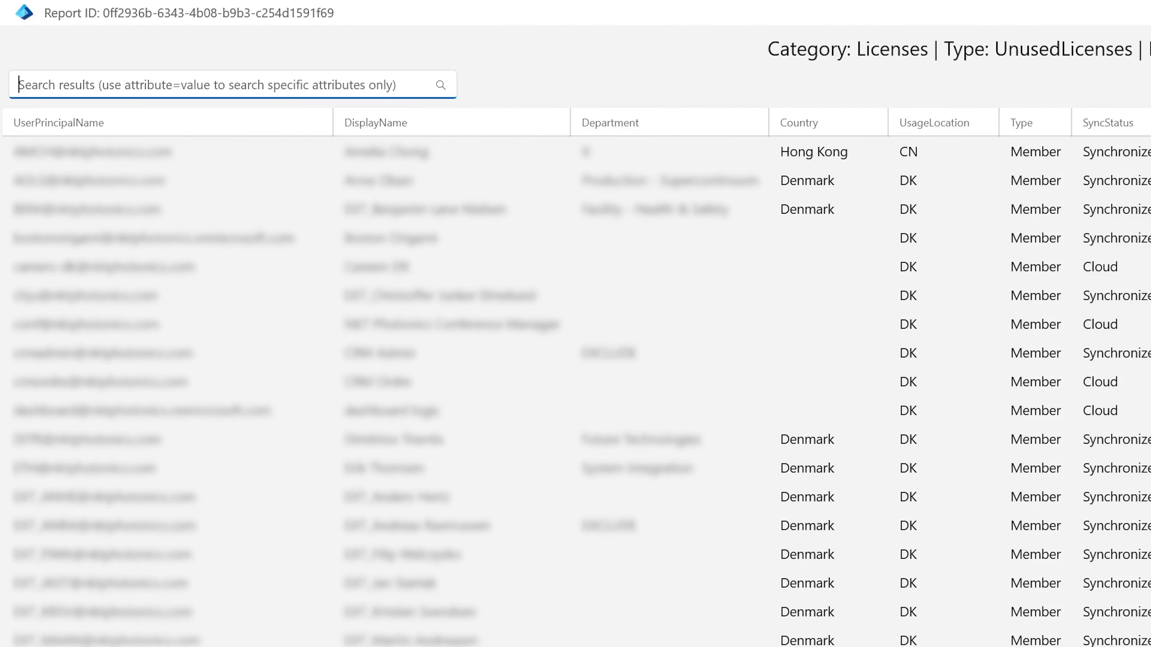
text(lic)
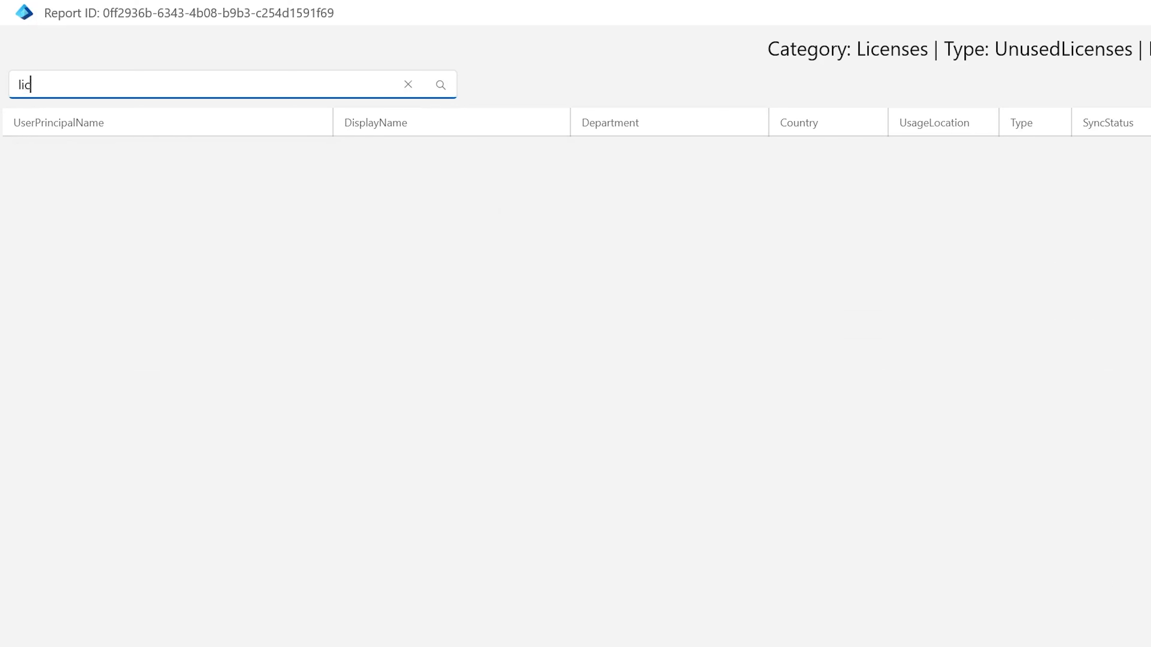
text(=dyn)
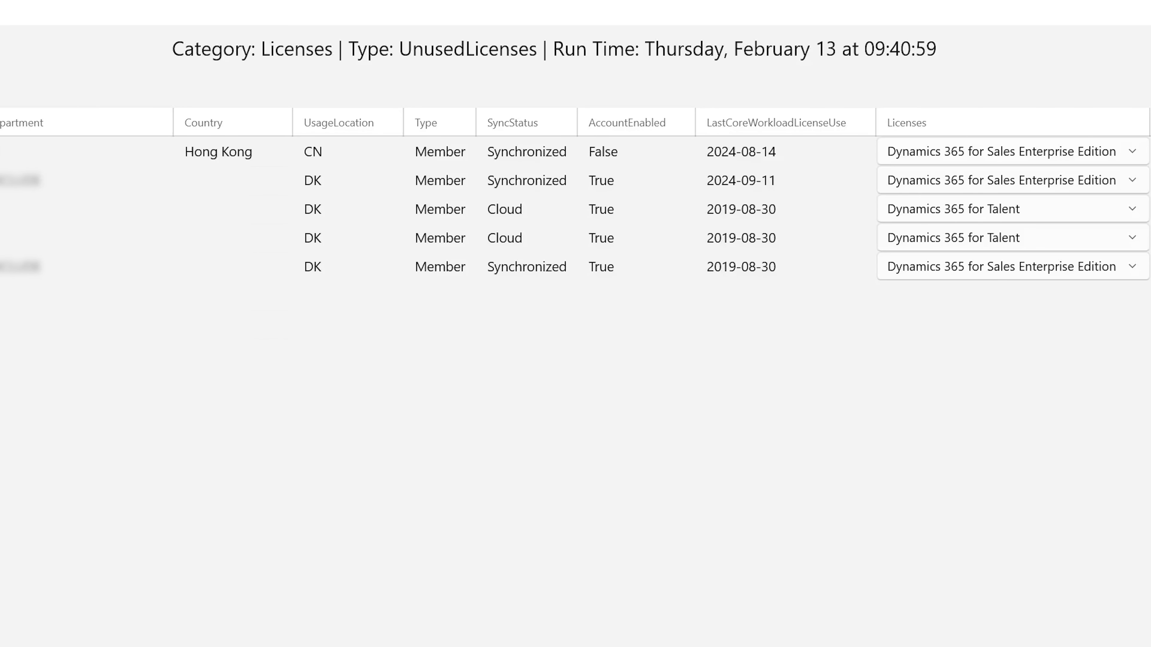
- Inspect the license lists of the filtered users holding Dynamics 365 for Sales Enterprise Edition
click(991, 154)
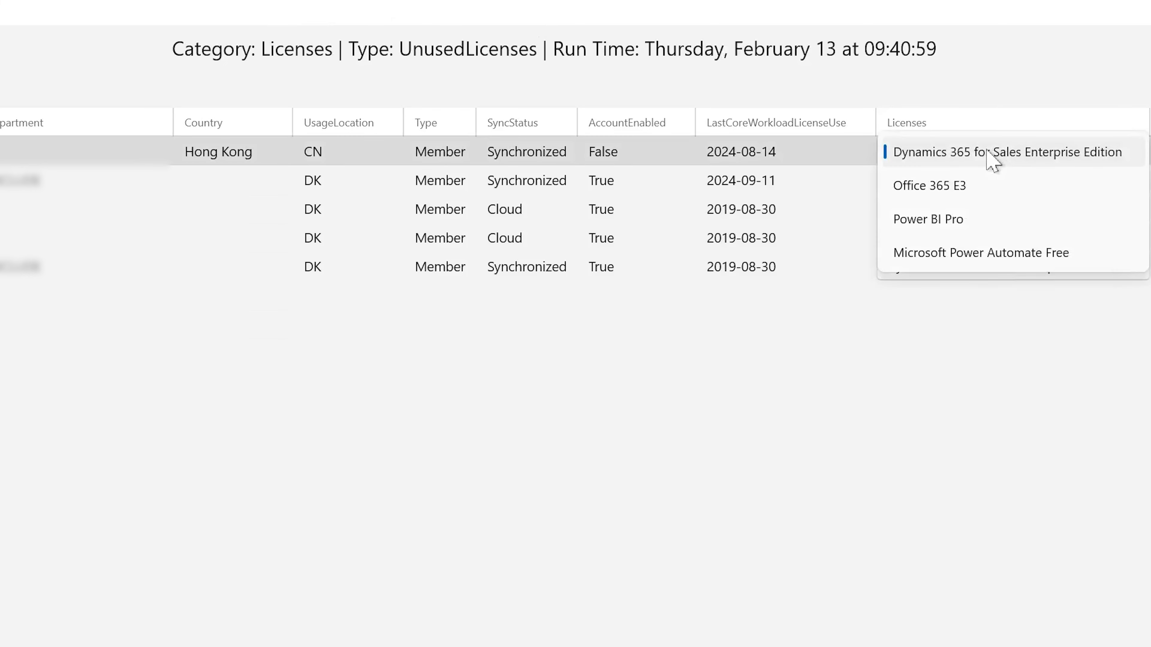
click(979, 156)
click(969, 180)
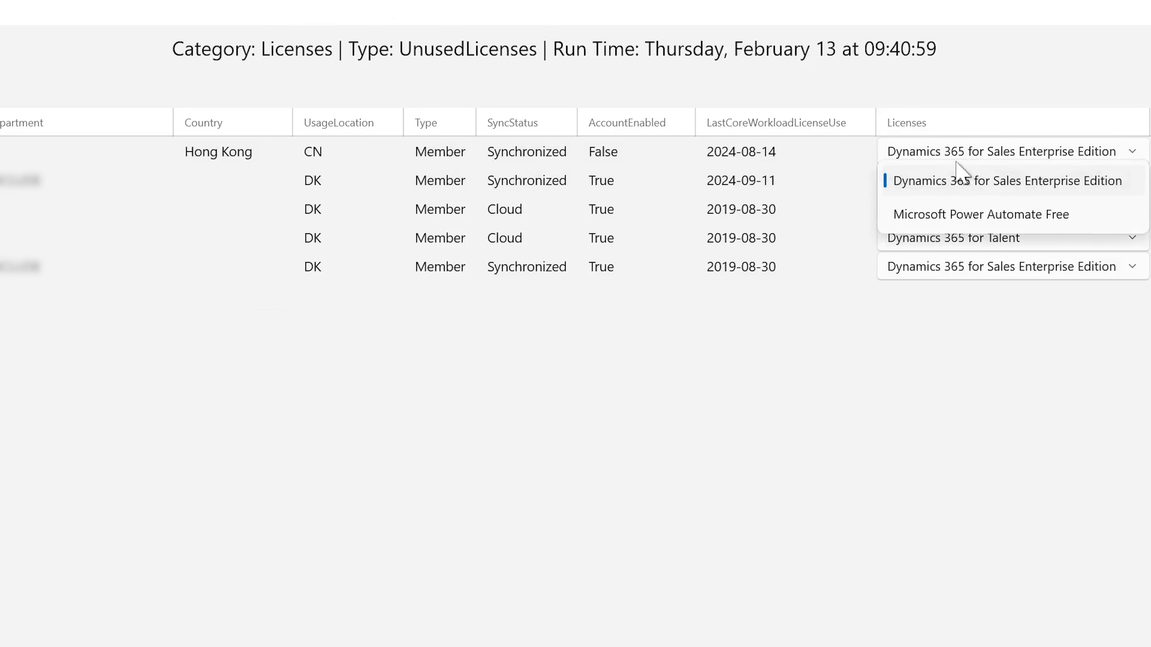
click(958, 181)
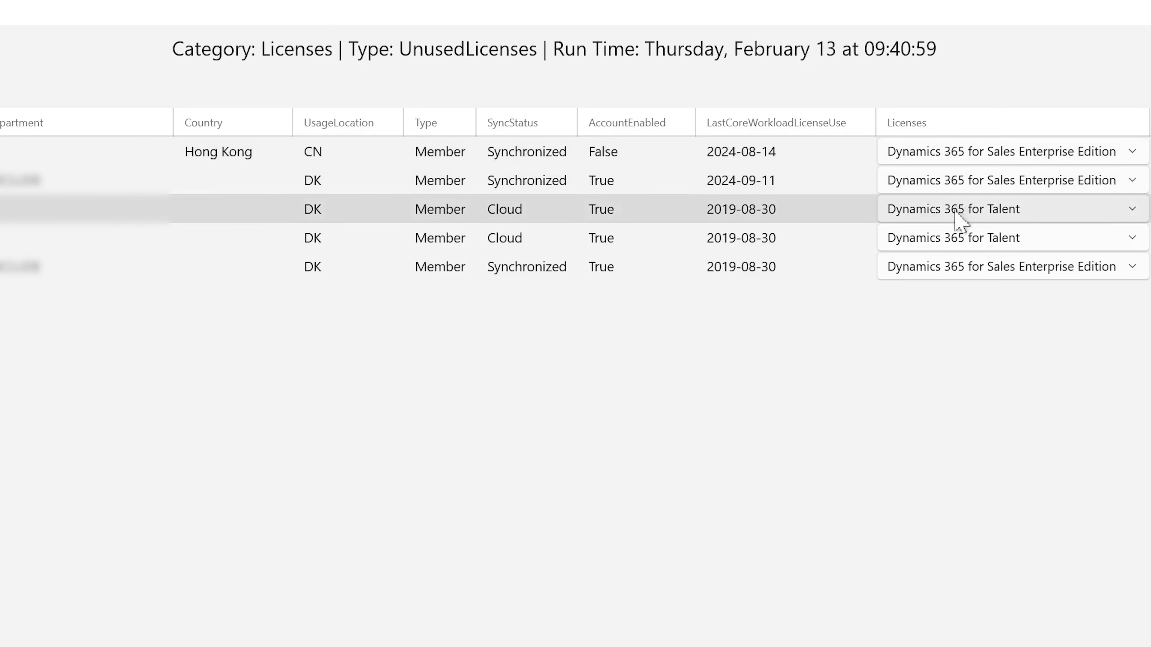
click(958, 264)
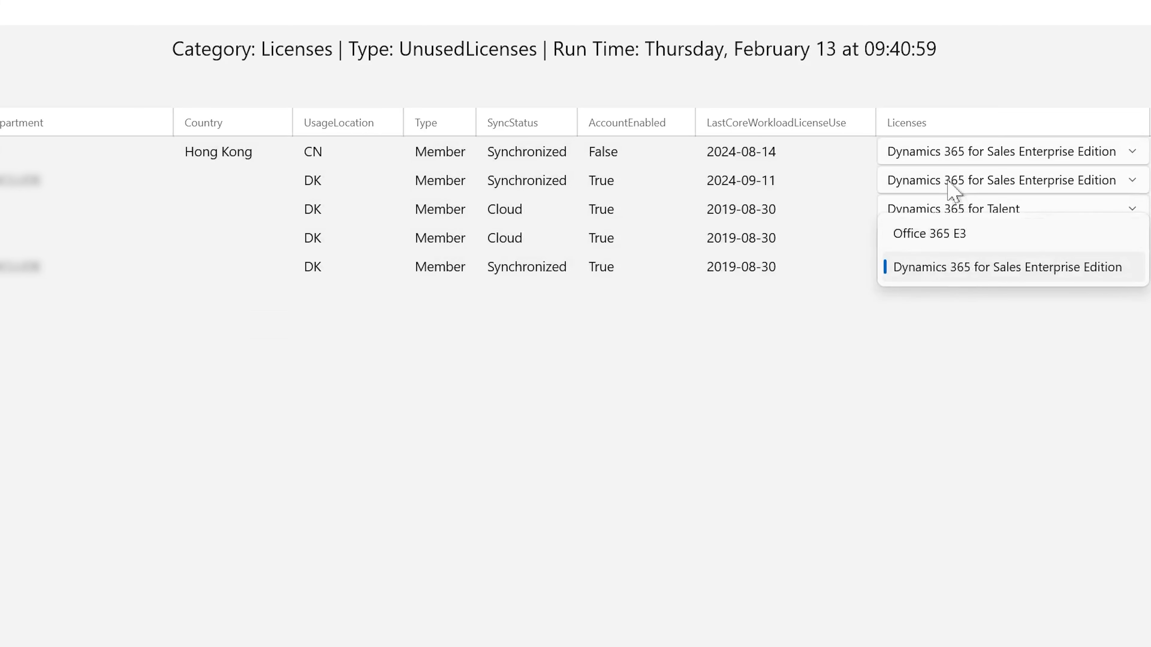
click(950, 165)
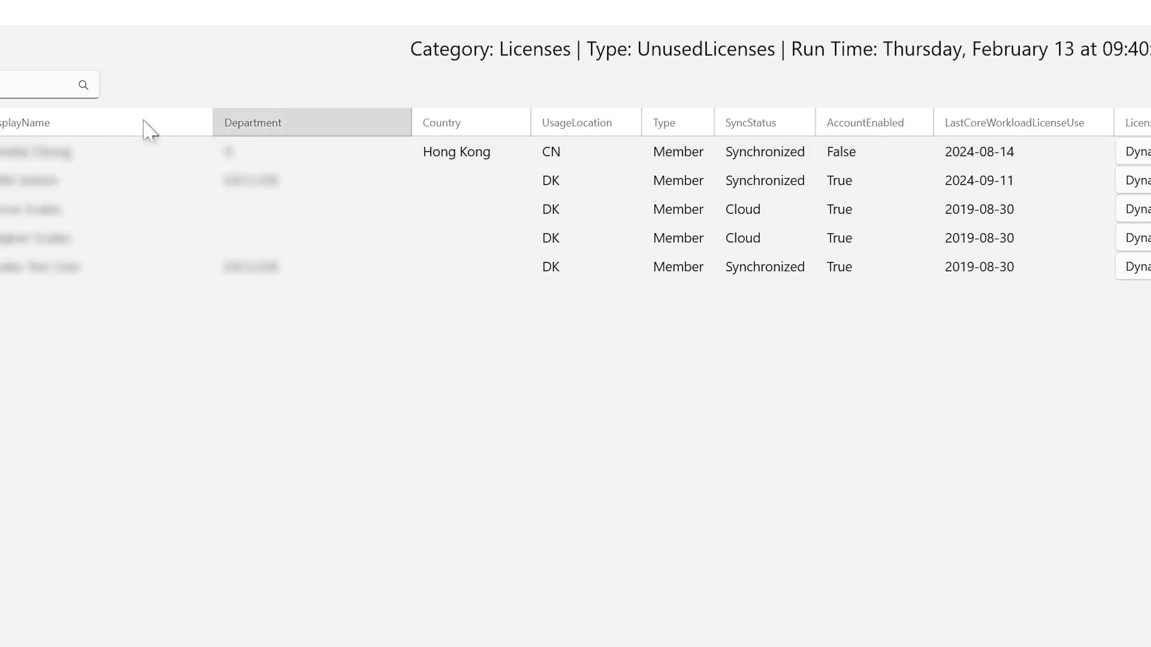
- Filter the unused licenses report for Visio licenses with lic=vis
click(59, 85)
key(BackSpace)
key(BackSpace)
key(BackSpace)
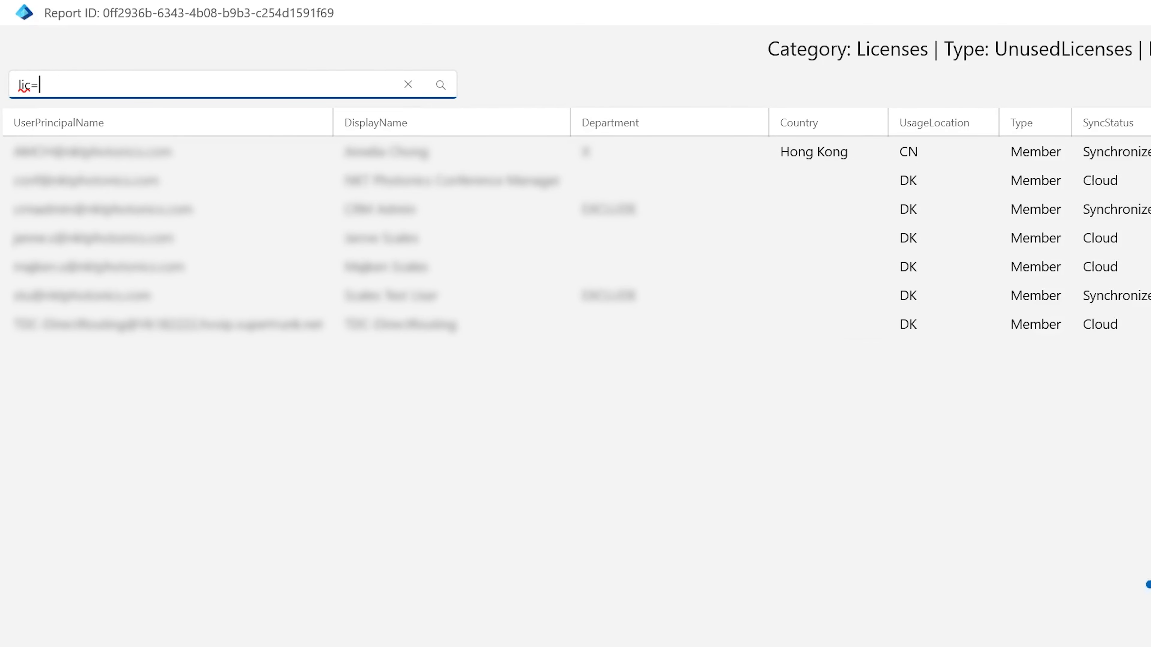
text(vis)
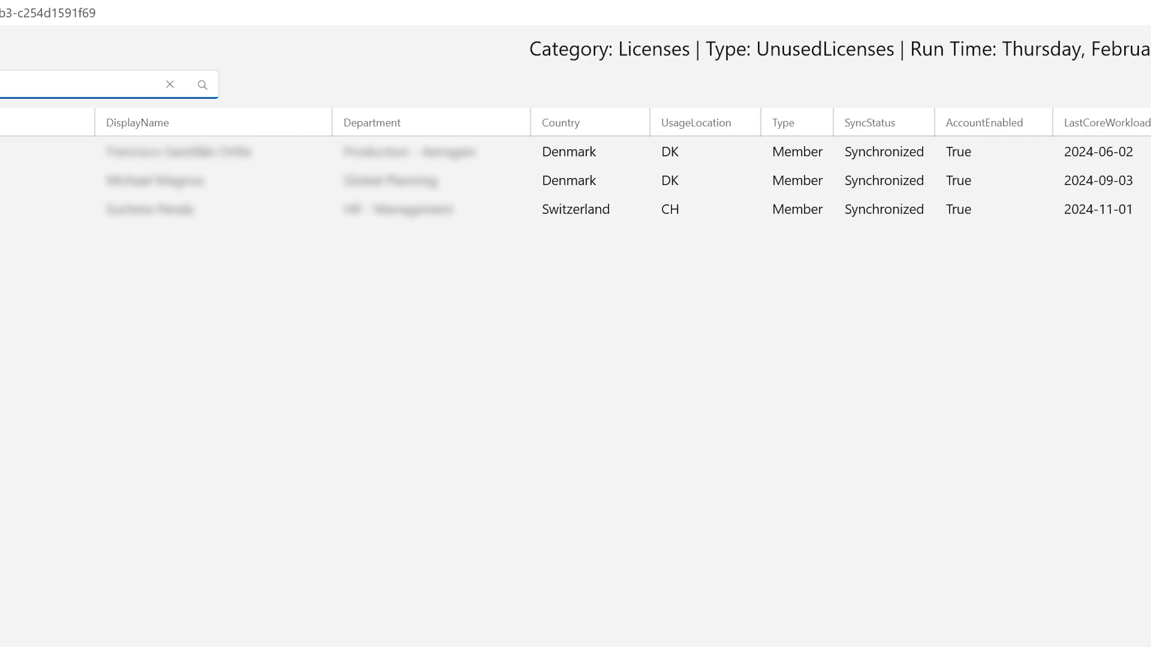
- Review the filtered Visio license holders, selecting all their rows and then only the user in Switzerland
click(652, 186)
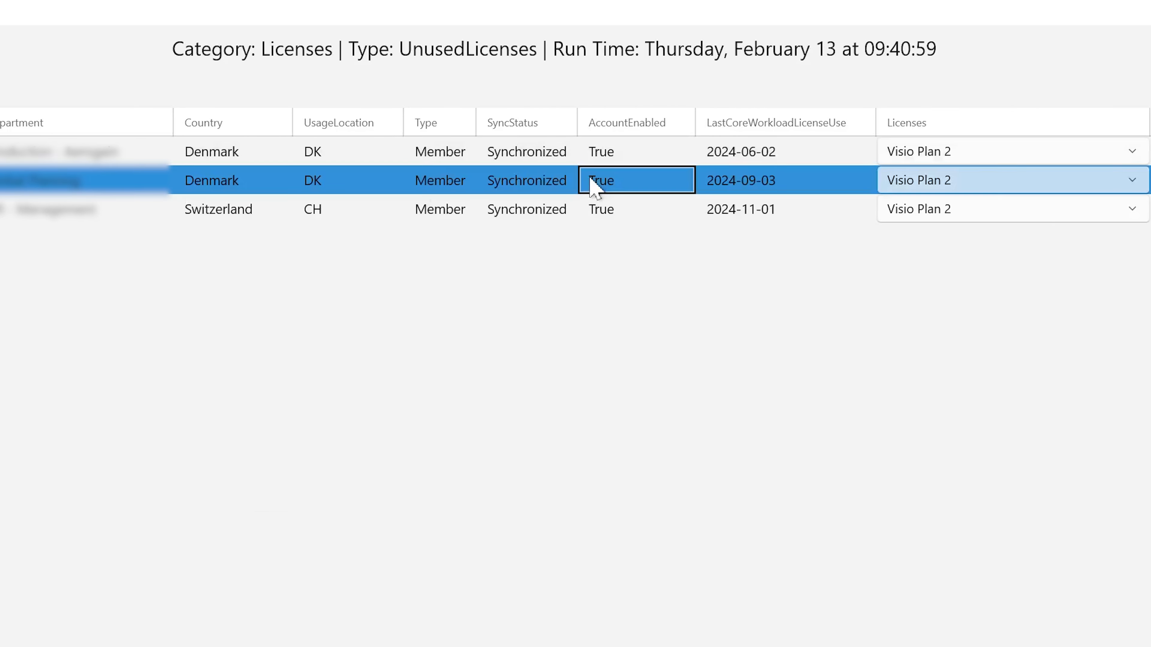
key(ctrl+a)
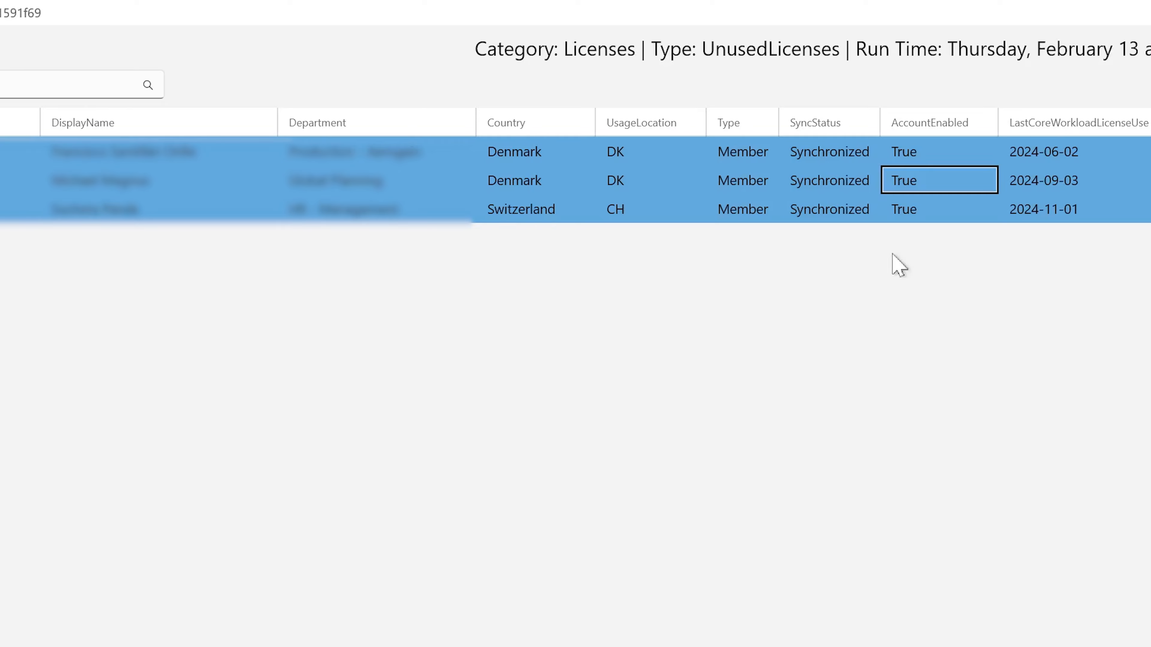
click(821, 217)
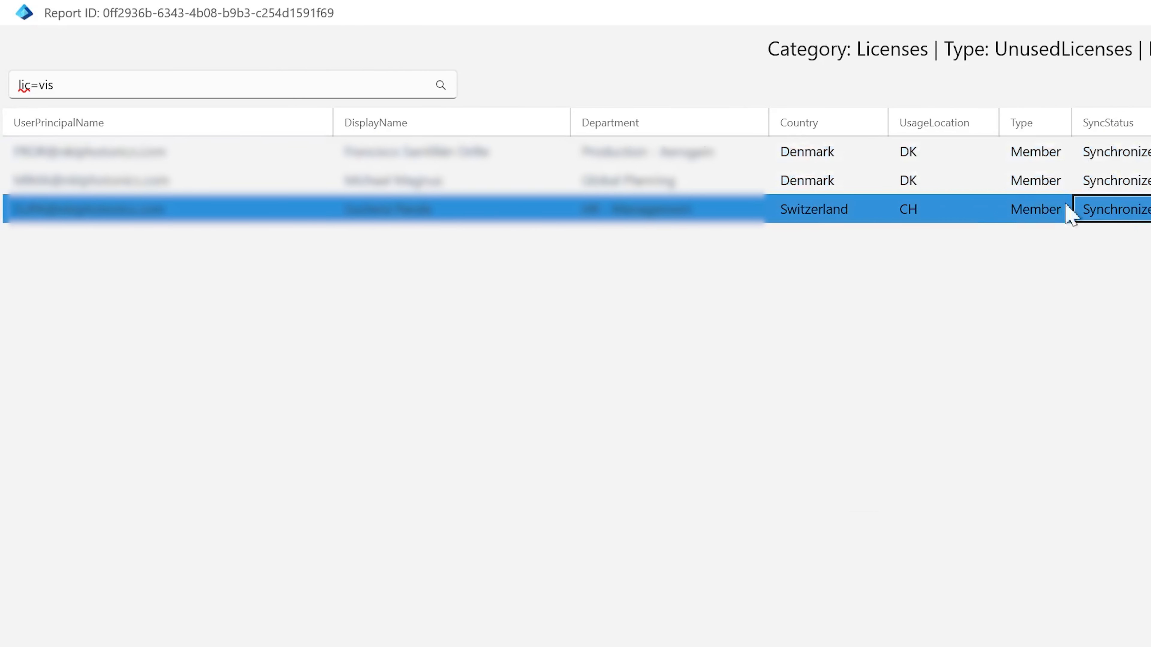
- Filter the unused licenses report with lic=power, check the matching users' licenses, and narrow the filter to lic=power bi
click(254, 85)
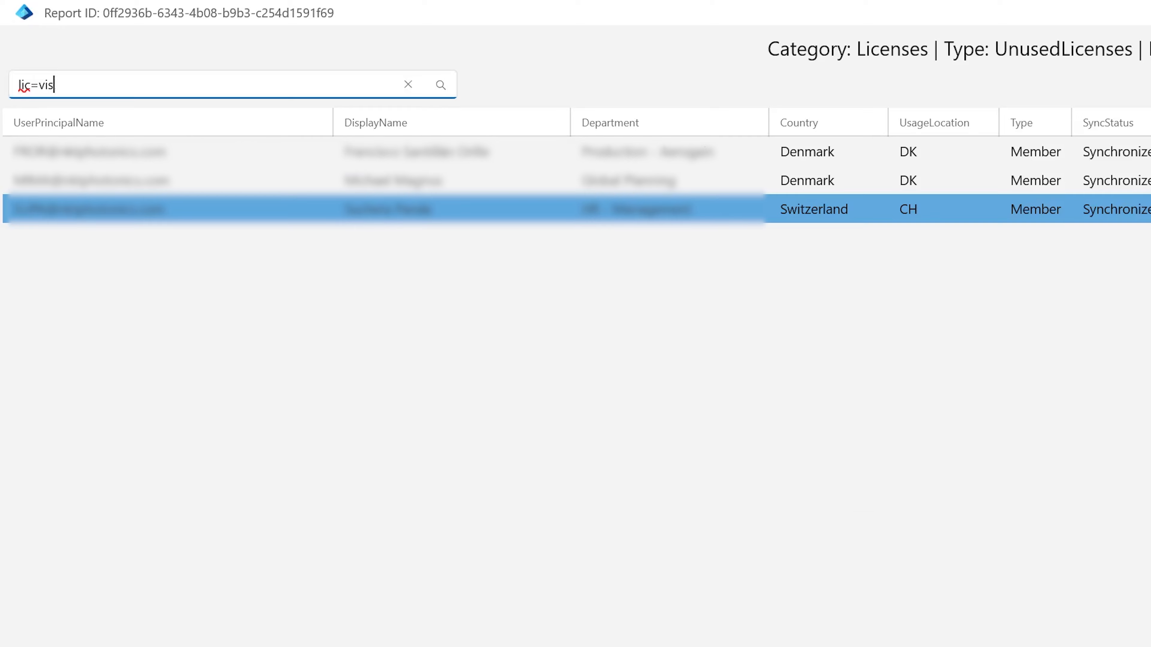
key(BackSpace)
key(BackSpace)
key(BackSpace)
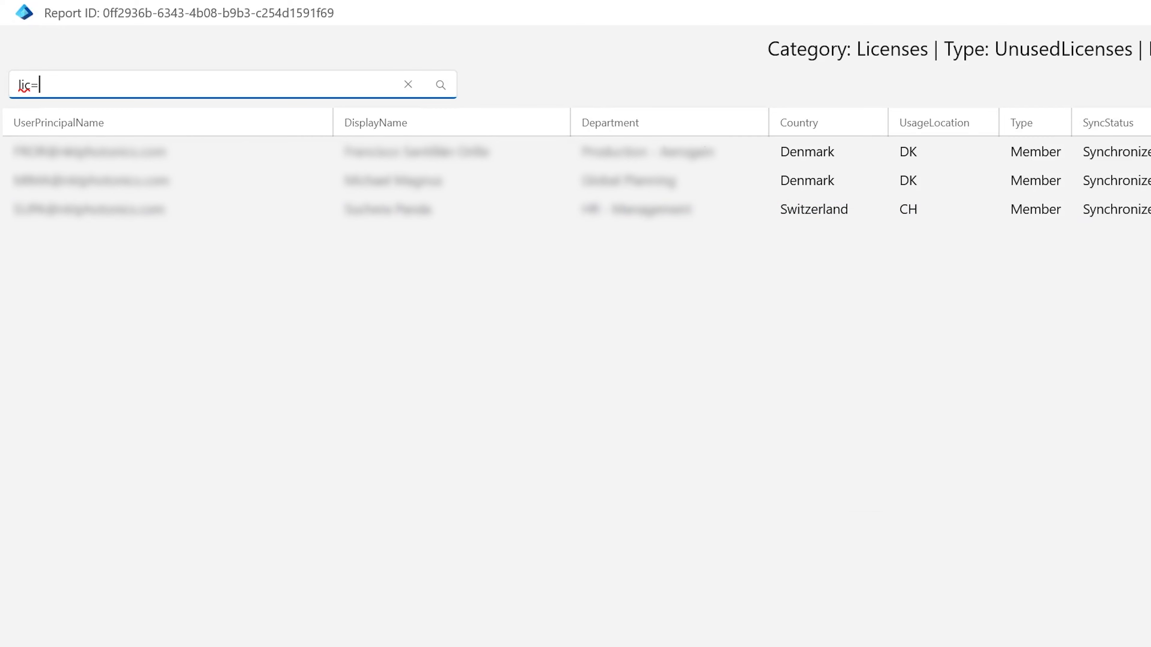
text(power)
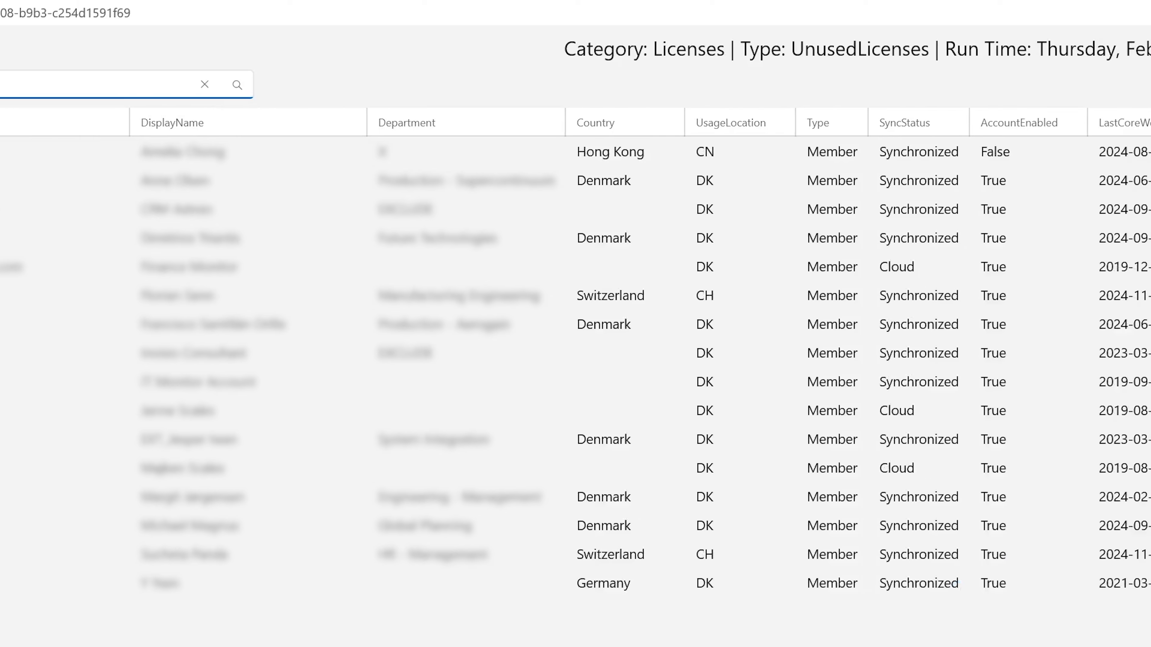
click(1042, 266)
click(1042, 298)
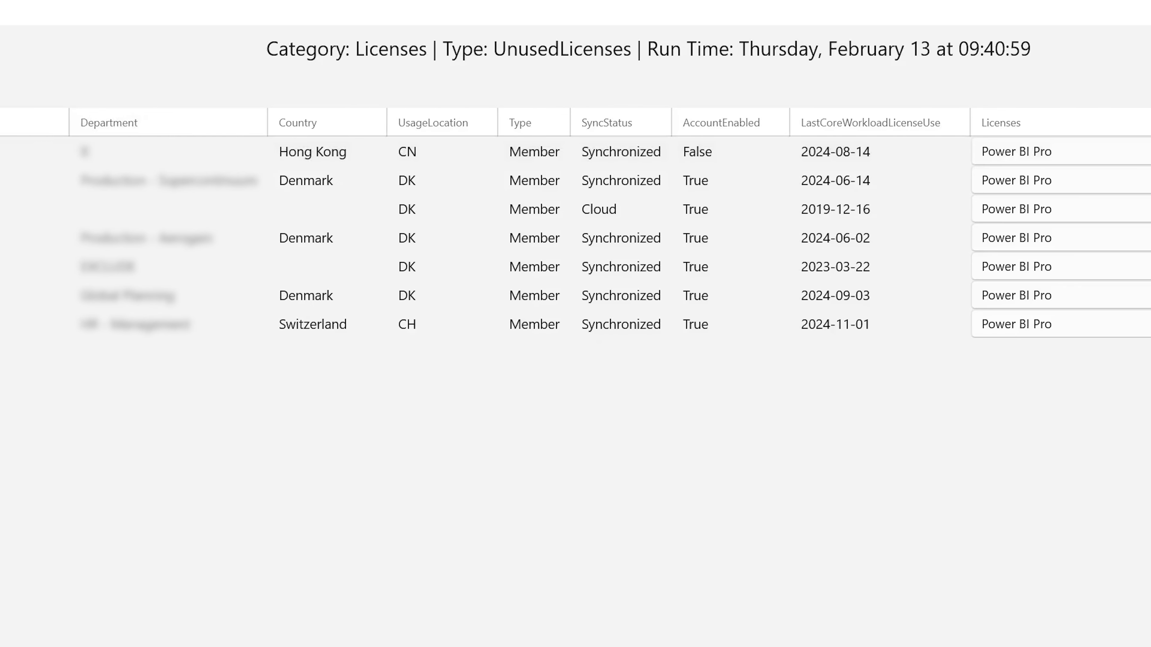
- Replace the report filter with acc=true lic=e5 to find enabled accounts holding unused E5 licenses
key(ctrl+a)
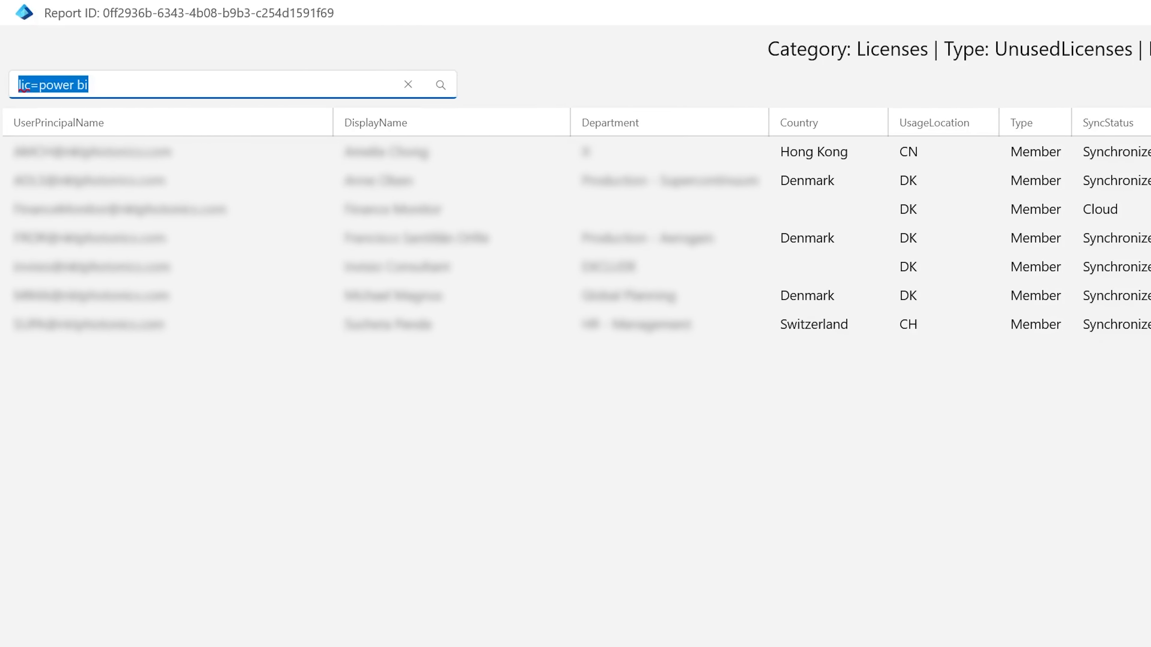
key(BackSpace)
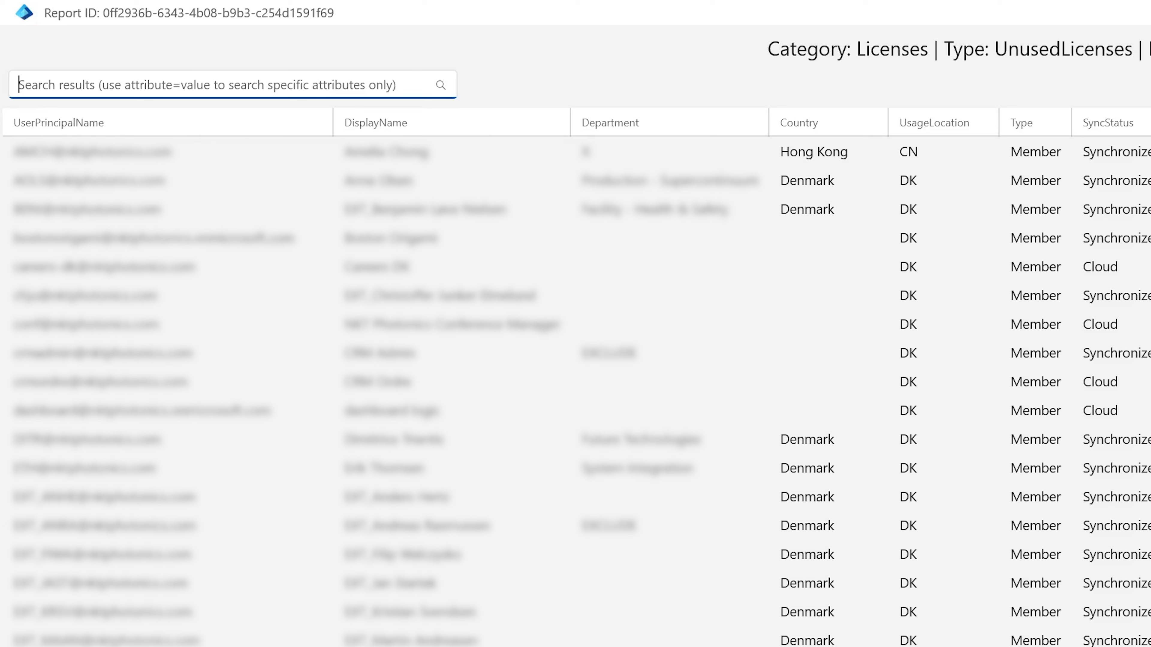
text(acc=)
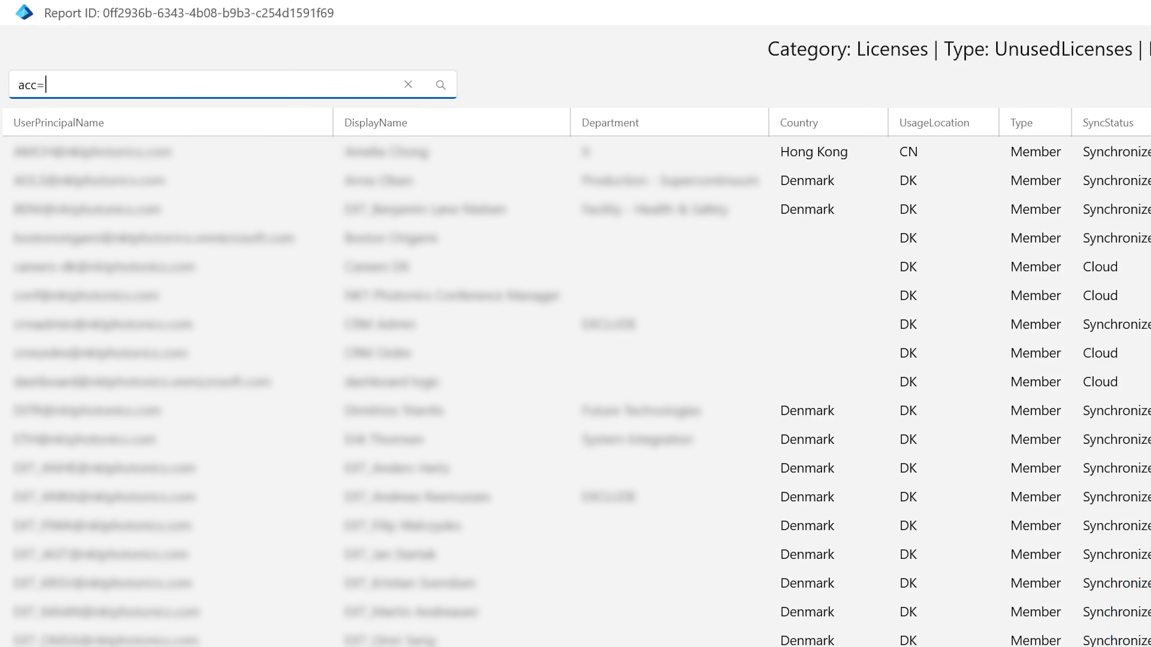
text(true)
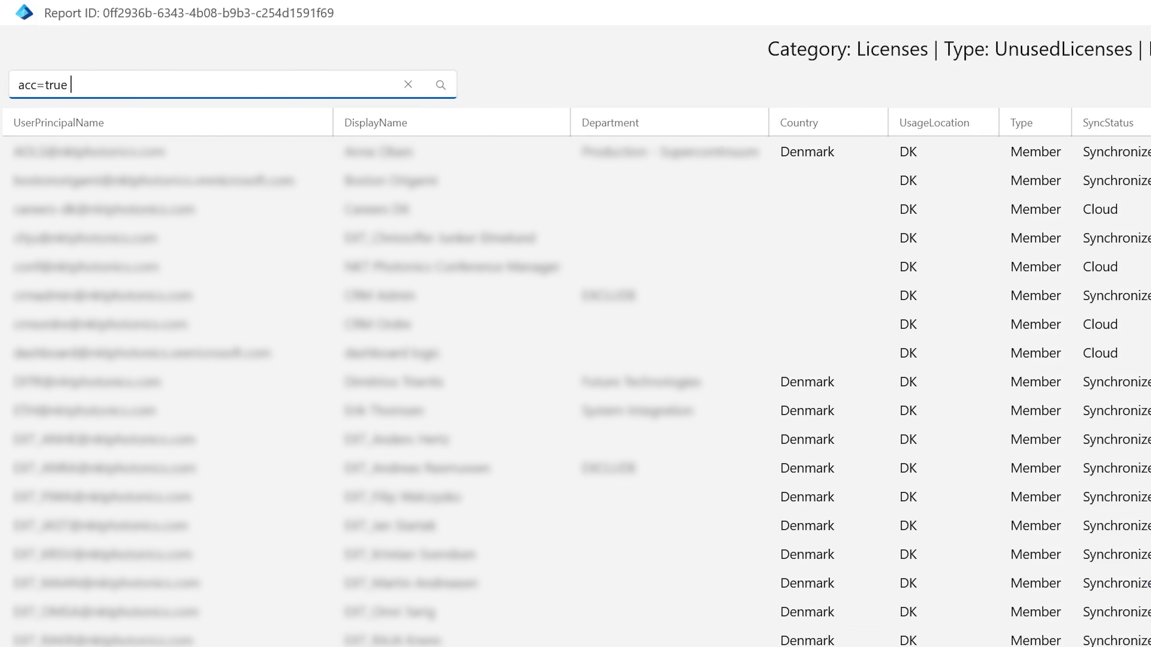
text(lic=e5)
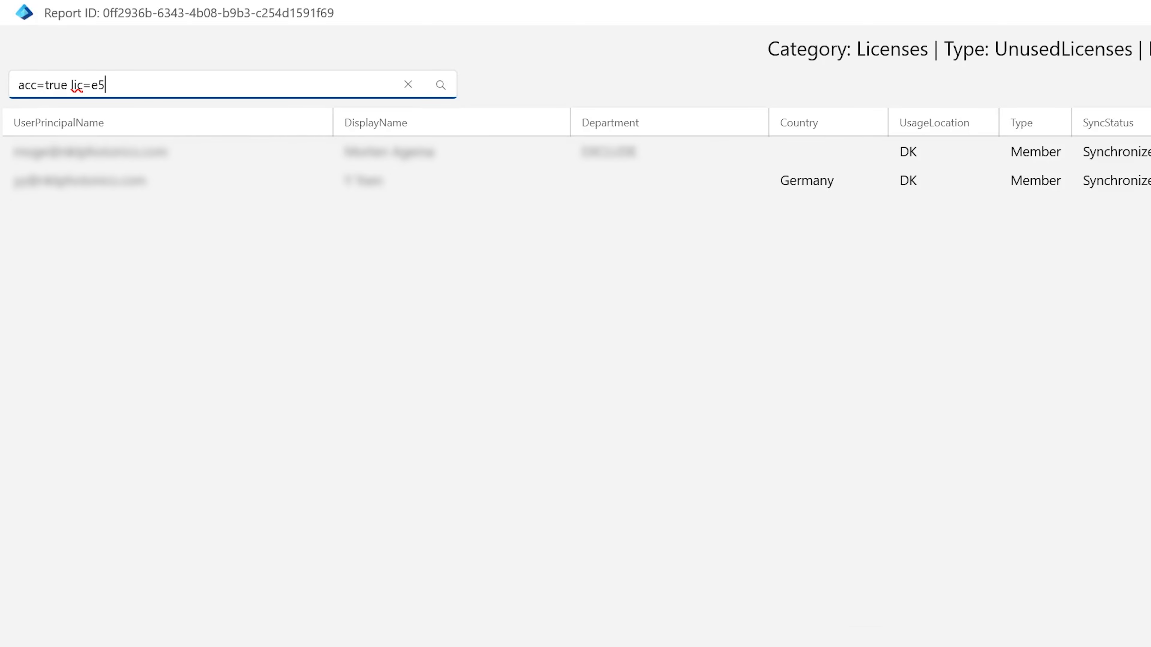
- Change the license part of the enabled-account filter to lic=e3 and then to lic=exch
key(BackSpace)
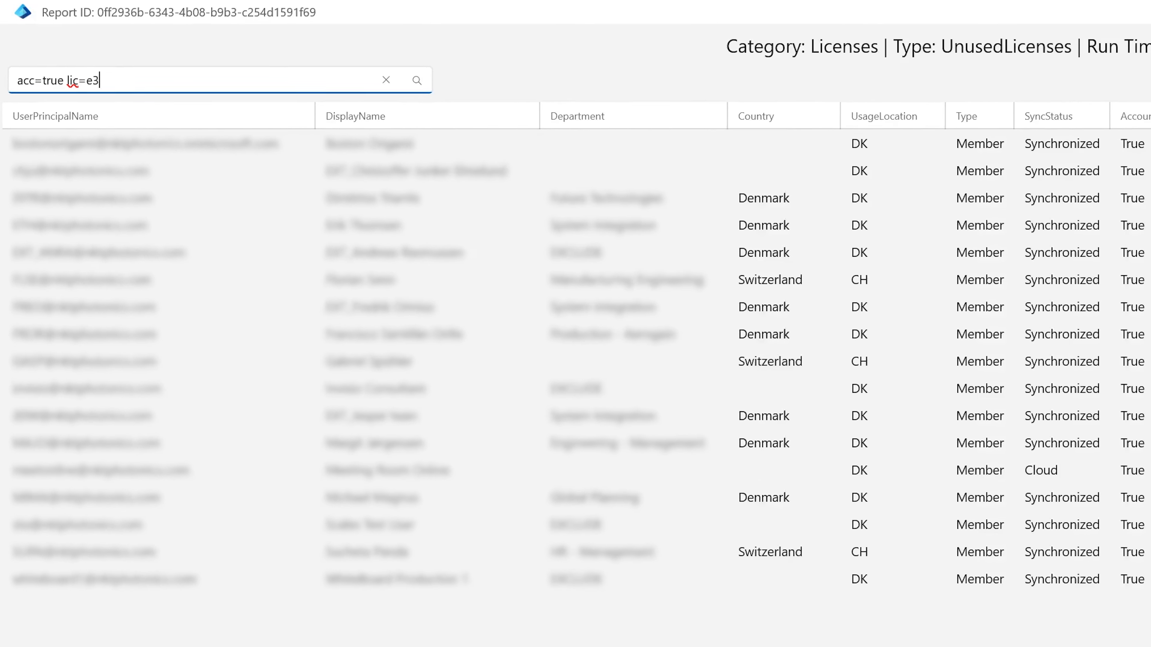
text(xch)
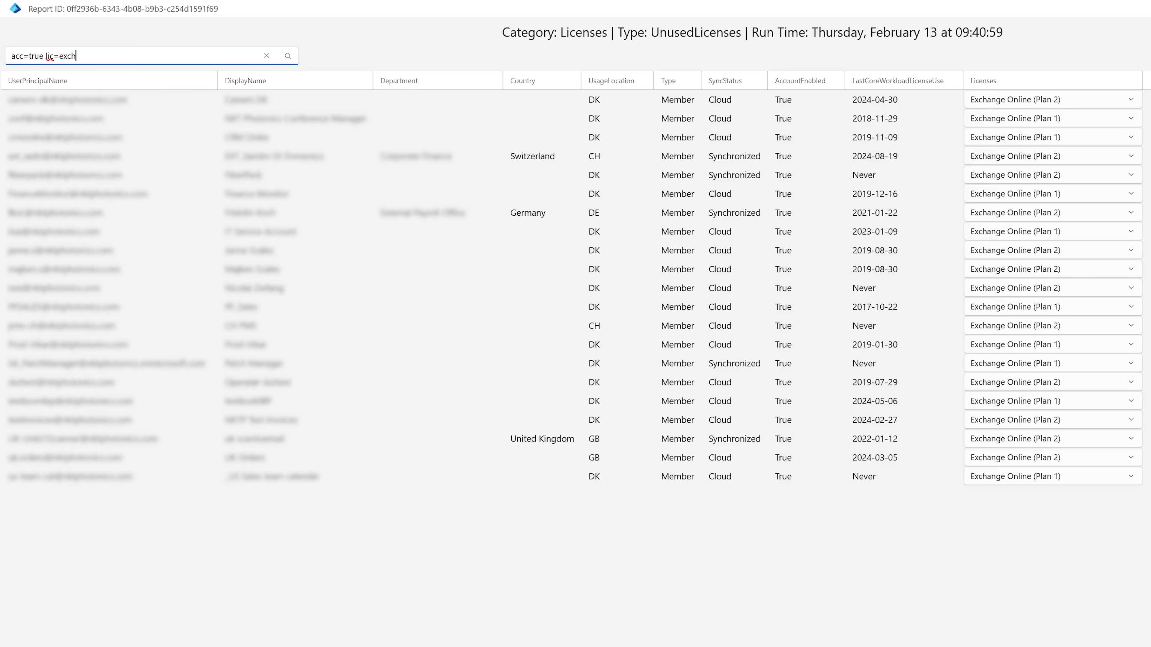
- Set the enabled-account filter back to E5 licenses with acc=true lic=e5
key(ctrl+a)
key(End)
key(BackSpace)
key(BackSpace)
key(BackSpace)
text(5)
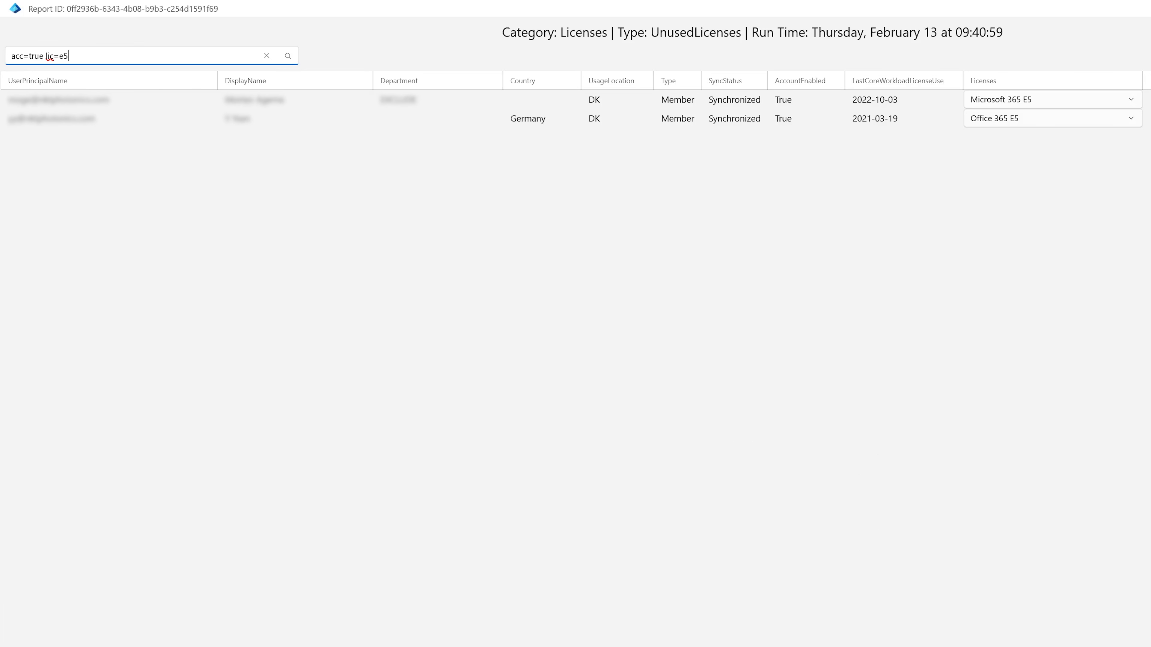